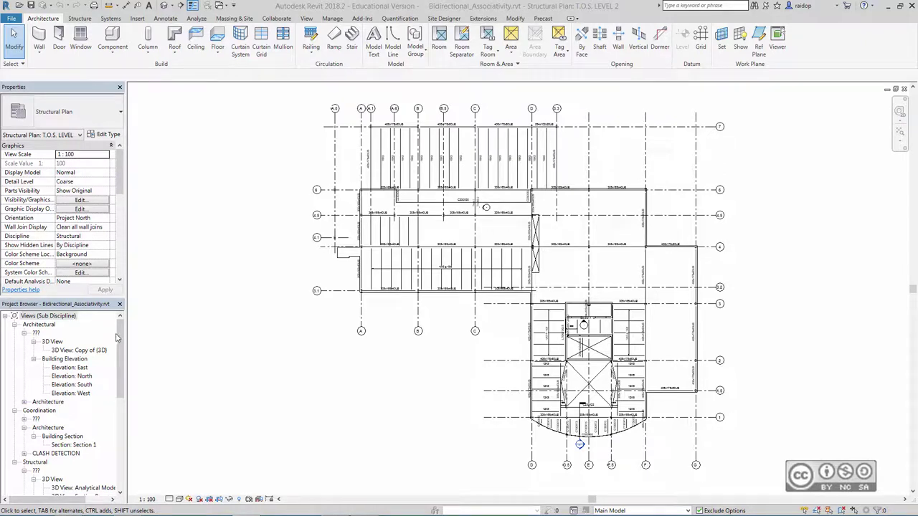
Step: Open Section 1 and the South elevation, then tile them with the T.O.S. LEVEL 2 plan
{"action": "left_click_drag", "start_coordinate": [117, 337], "coordinate": [116, 355]}
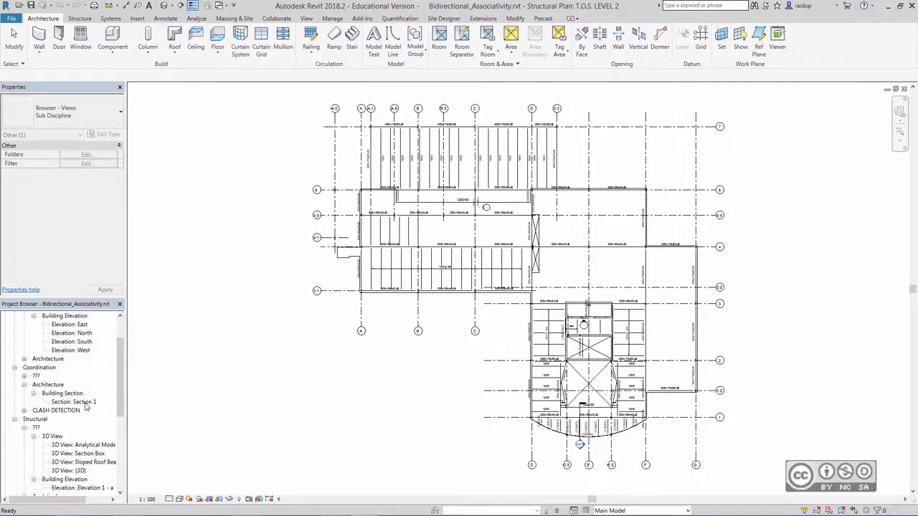
{"action": "double_click", "coordinate": [85, 403]}
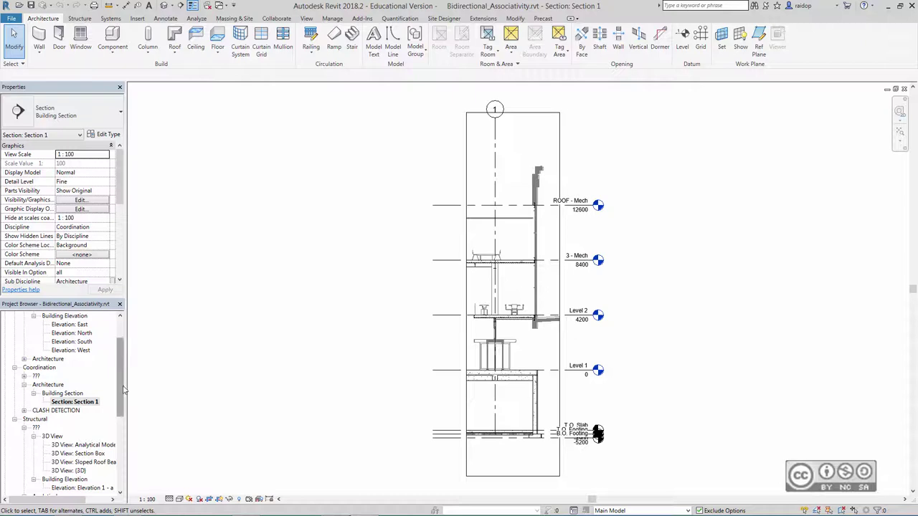
{"action": "scroll", "coordinate": [123, 389], "scroll_direction": "up", "scroll_amount": 2}
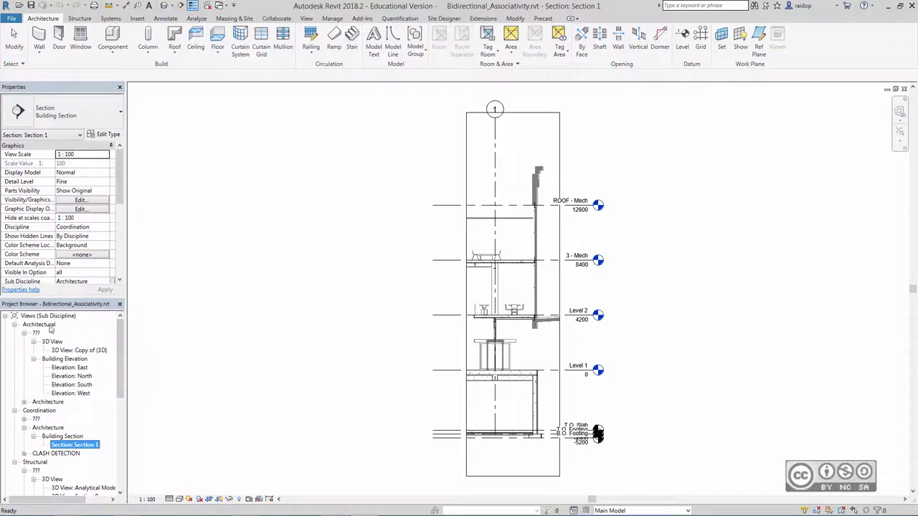
{"action": "double_click", "coordinate": [72, 385]}
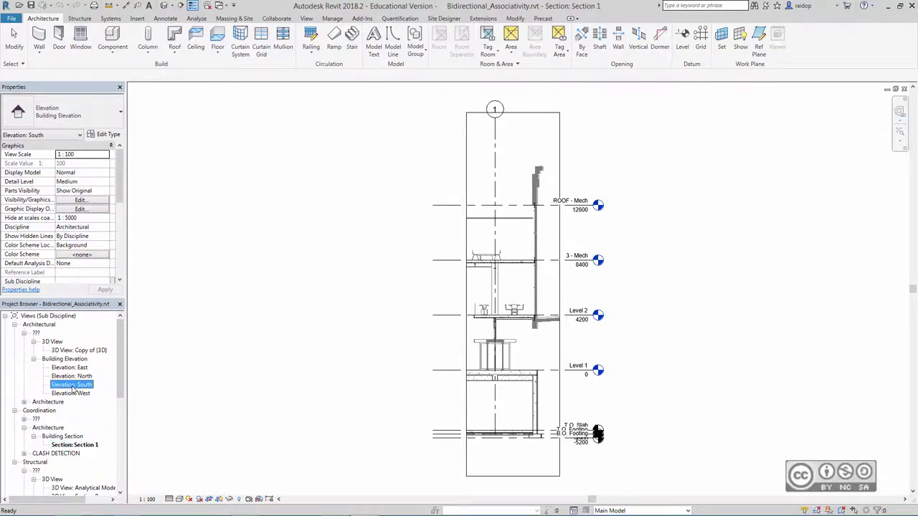
{"action": "left_click", "coordinate": [306, 18]}
{"action": "left_click", "coordinate": [781, 54]}
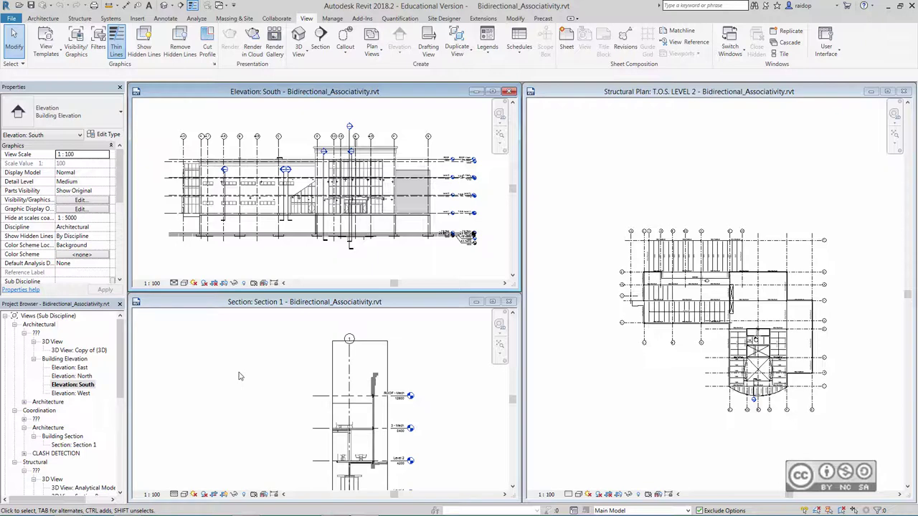
Step: Fit all tiled views with ZA and zoom Section 1 in toward the channel beam
{"action": "key", "text": "z"}
{"action": "key", "text": "a"}
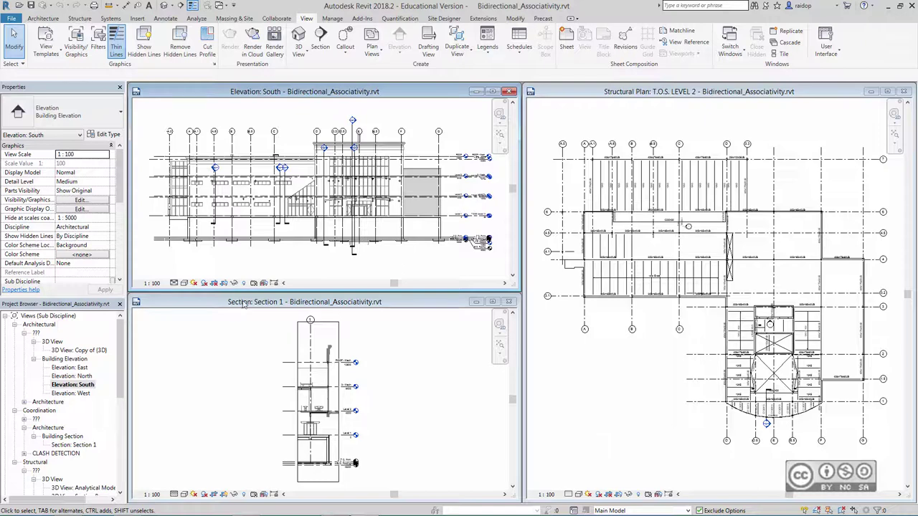
{"action": "left_click", "coordinate": [272, 411]}
{"action": "scroll", "coordinate": [312, 473], "scroll_direction": "up", "scroll_amount": 2}
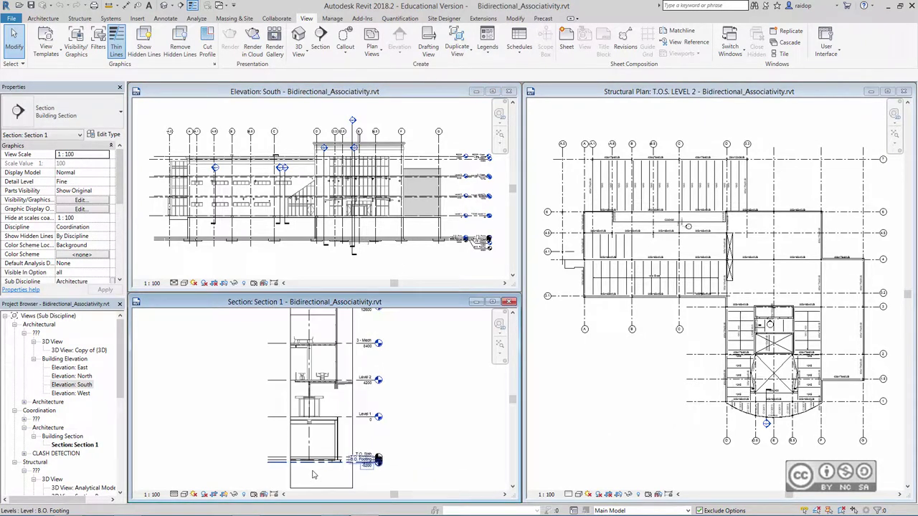
{"action": "scroll", "coordinate": [313, 473], "scroll_direction": "up", "scroll_amount": 2}
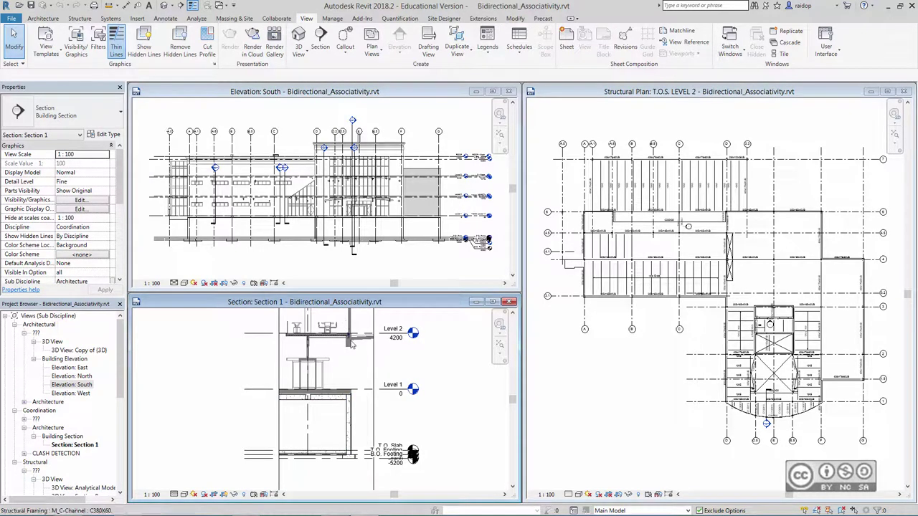
{"action": "scroll", "coordinate": [323, 366], "scroll_direction": "up", "scroll_amount": 1}
{"action": "scroll", "coordinate": [322, 367], "scroll_direction": "up", "scroll_amount": 1}
{"action": "scroll", "coordinate": [322, 368], "scroll_direction": "up", "scroll_amount": 1}
{"action": "scroll", "coordinate": [322, 369], "scroll_direction": "up", "scroll_amount": 1}
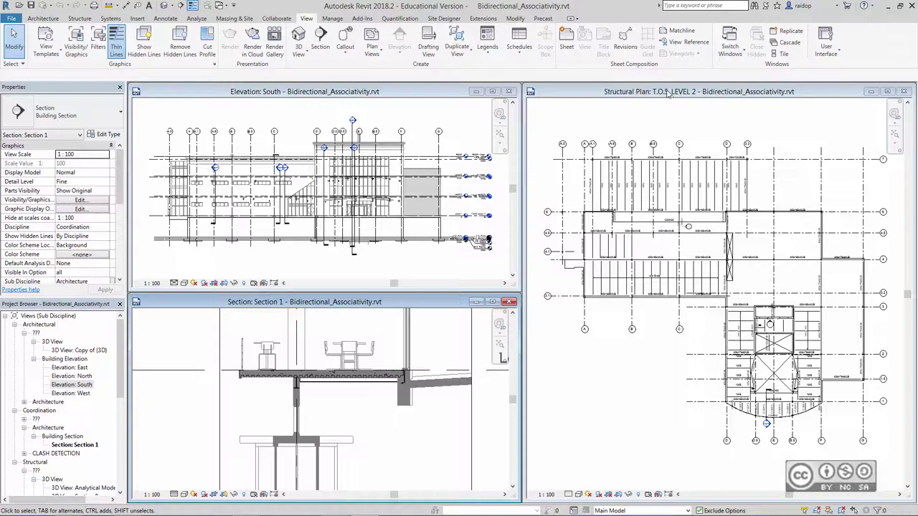
Step: Zoom the T.O.S. LEVEL 2 plan and Section 1 onto the C230X22 beam by the stair opening
{"action": "left_click", "coordinate": [765, 225]}
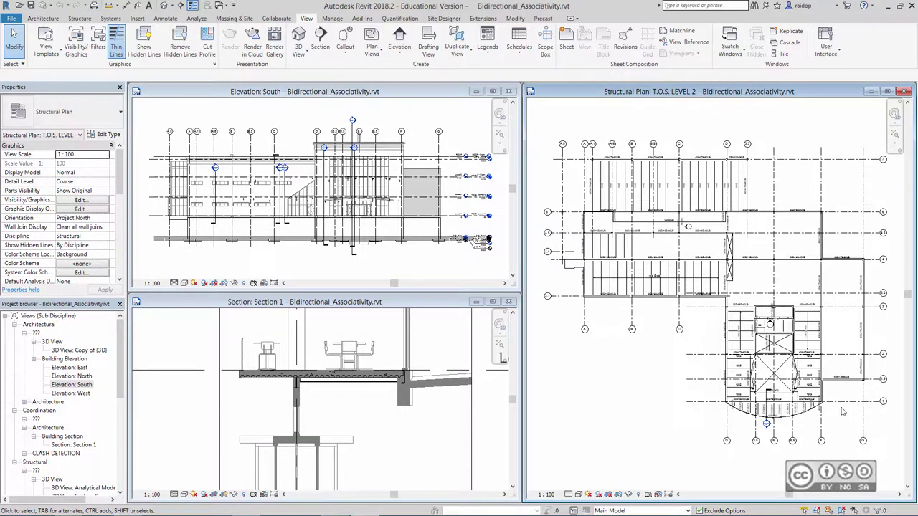
{"action": "scroll", "coordinate": [843, 411], "scroll_direction": "up", "scroll_amount": 1}
{"action": "scroll", "coordinate": [803, 394], "scroll_direction": "up", "scroll_amount": 2}
{"action": "scroll", "coordinate": [775, 380], "scroll_direction": "up", "scroll_amount": 2}
{"action": "scroll", "coordinate": [742, 368], "scroll_direction": "up", "scroll_amount": 1}
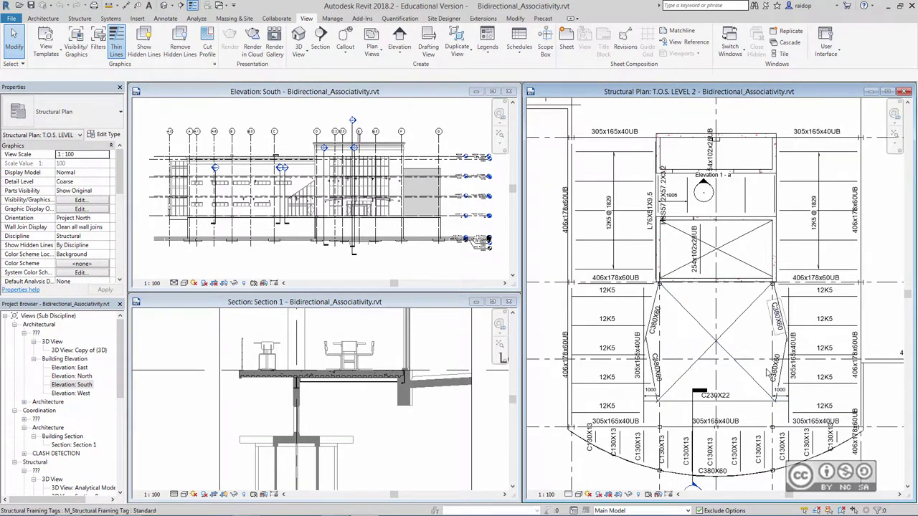
{"action": "scroll", "coordinate": [709, 416], "scroll_direction": "up", "scroll_amount": 1}
{"action": "left_click", "coordinate": [248, 322]}
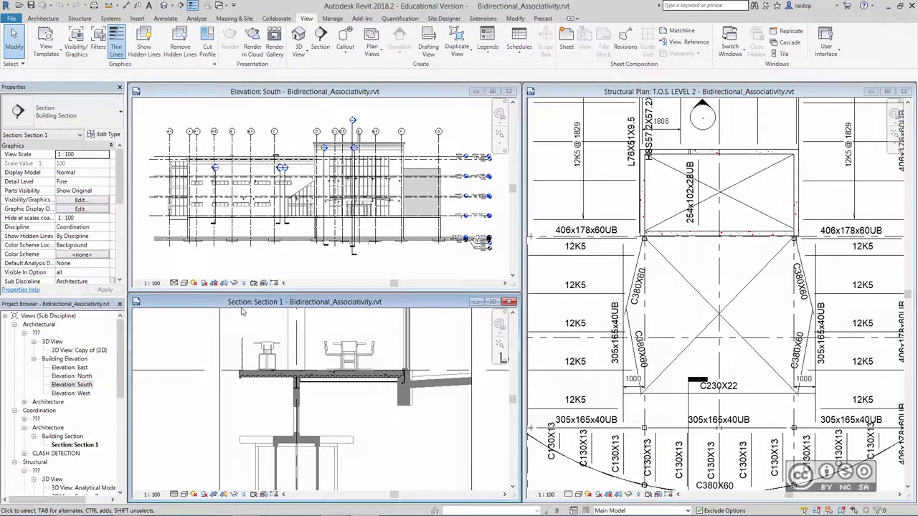
{"action": "scroll", "coordinate": [240, 387], "scroll_direction": "up", "scroll_amount": 1}
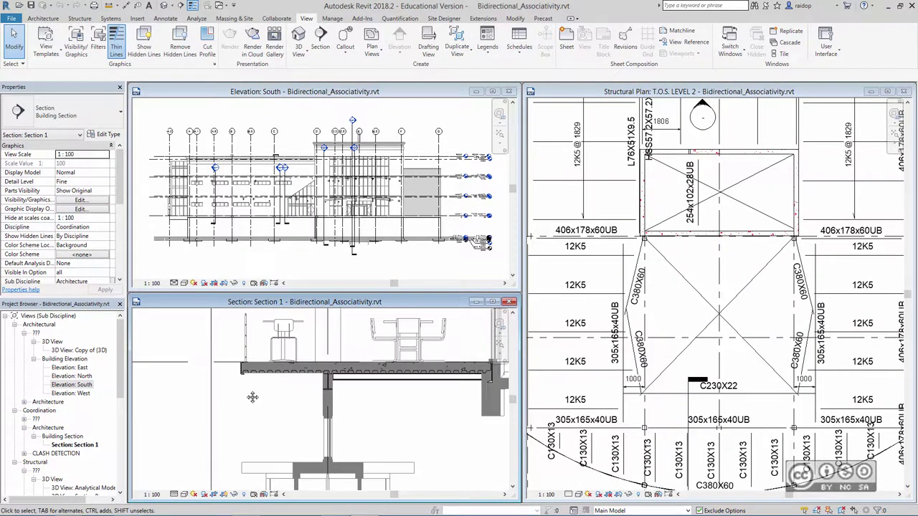
{"action": "scroll", "coordinate": [233, 408], "scroll_direction": "up", "scroll_amount": 1}
{"action": "scroll", "coordinate": [226, 423], "scroll_direction": "up", "scroll_amount": 1}
{"action": "scroll", "coordinate": [226, 423], "scroll_direction": "up", "scroll_amount": 1}
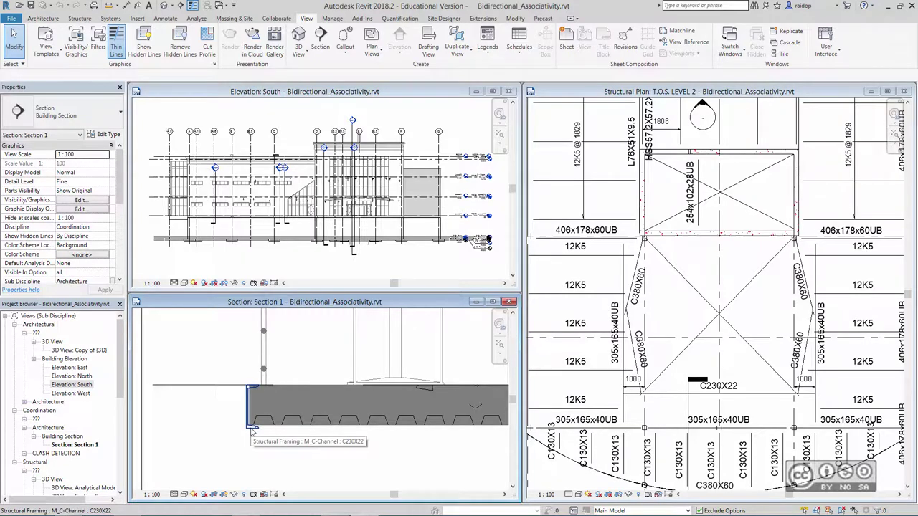
{"action": "left_click", "coordinate": [251, 430]}
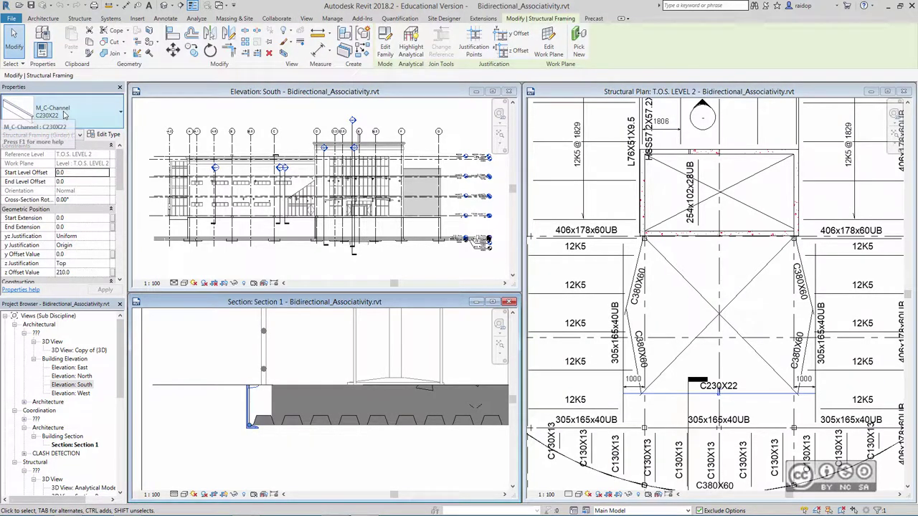
{"action": "left_click", "coordinate": [86, 117]}
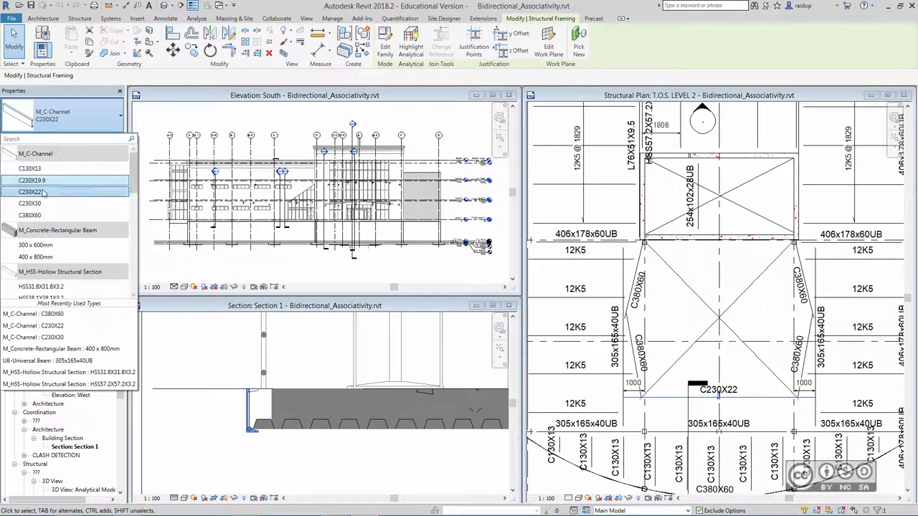
{"action": "mouse_move", "coordinate": [30, 216]}
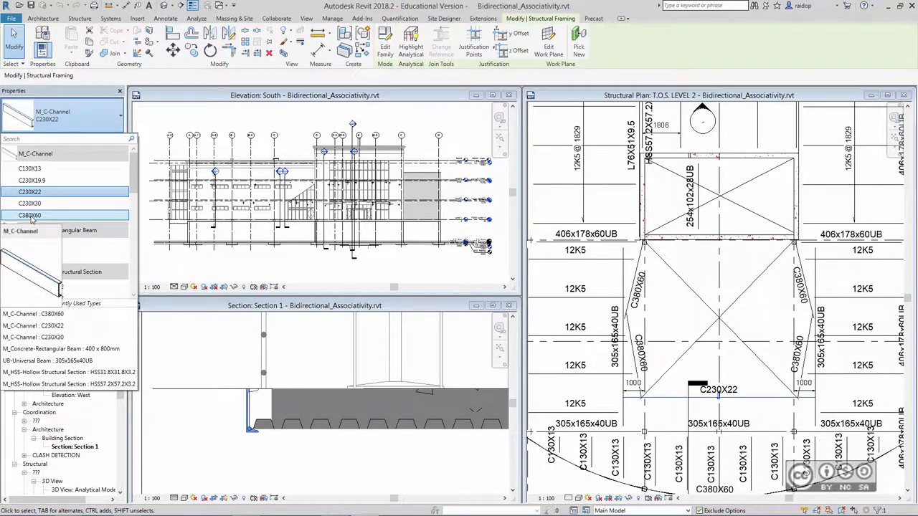
{"action": "left_click", "coordinate": [31, 216]}
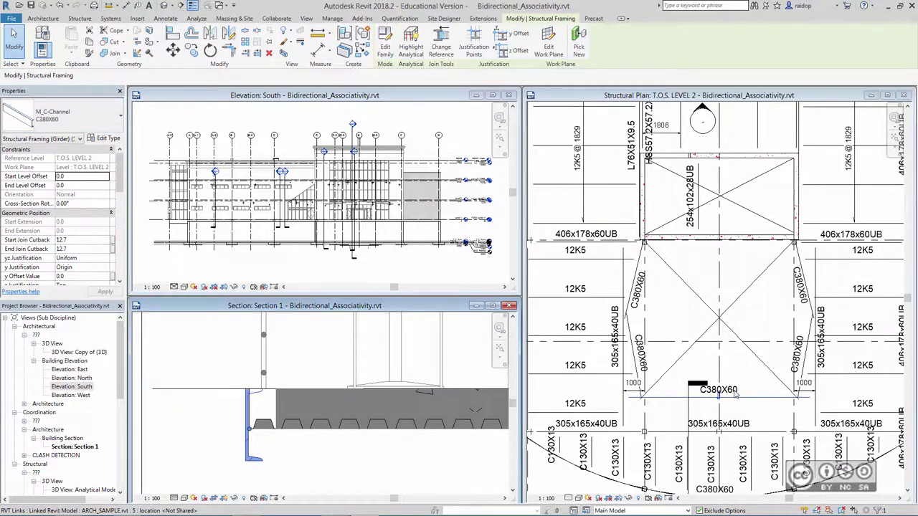
{"action": "left_click", "coordinate": [71, 117]}
{"action": "mouse_move", "coordinate": [30, 192]}
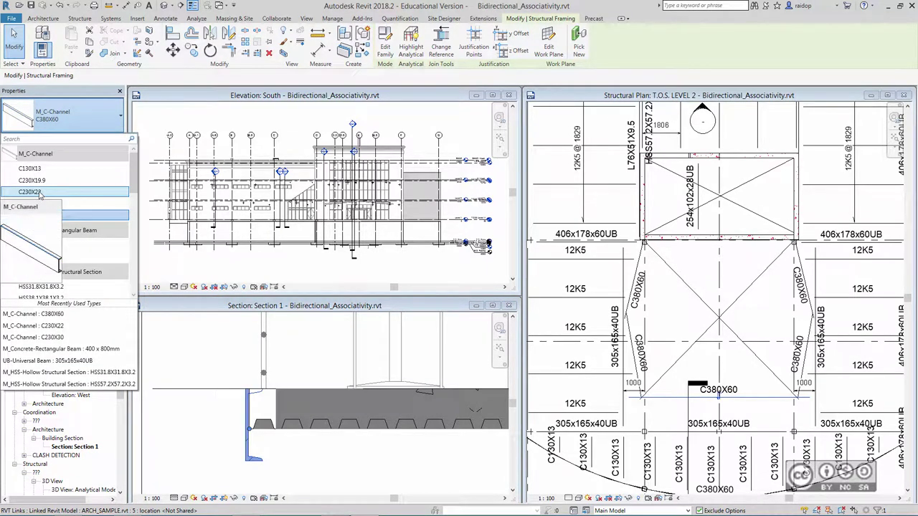
{"action": "left_click", "coordinate": [40, 192]}
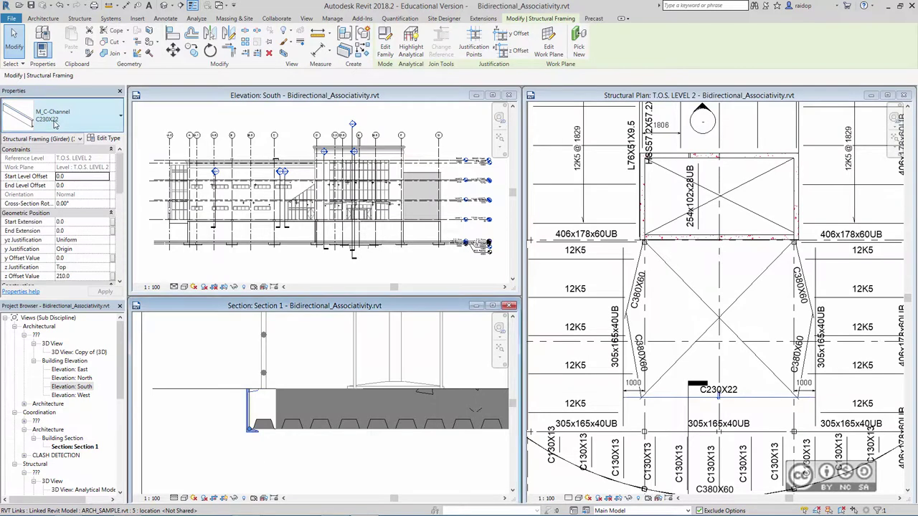
Step: Clear the beam selection and set the Section 1 view scale to 1:50
{"action": "left_click", "coordinate": [213, 349]}
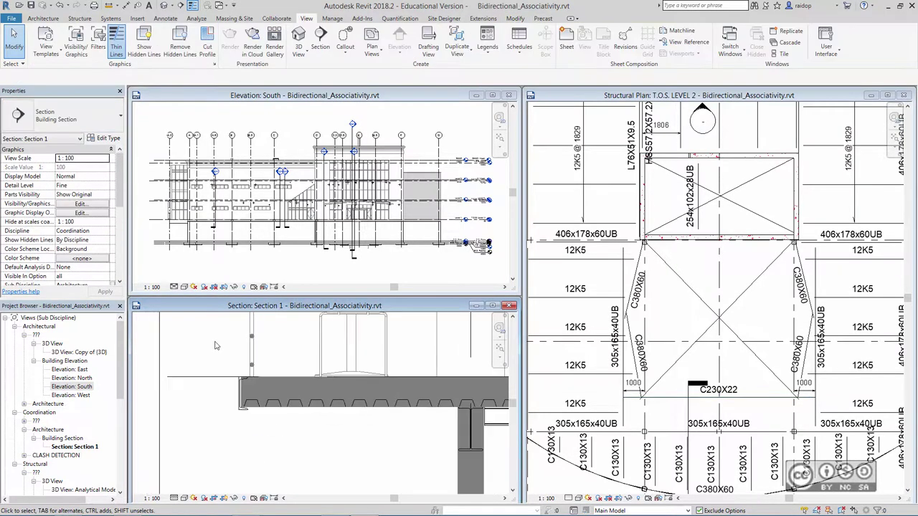
{"action": "scroll", "coordinate": [213, 349], "scroll_direction": "down", "scroll_amount": 5}
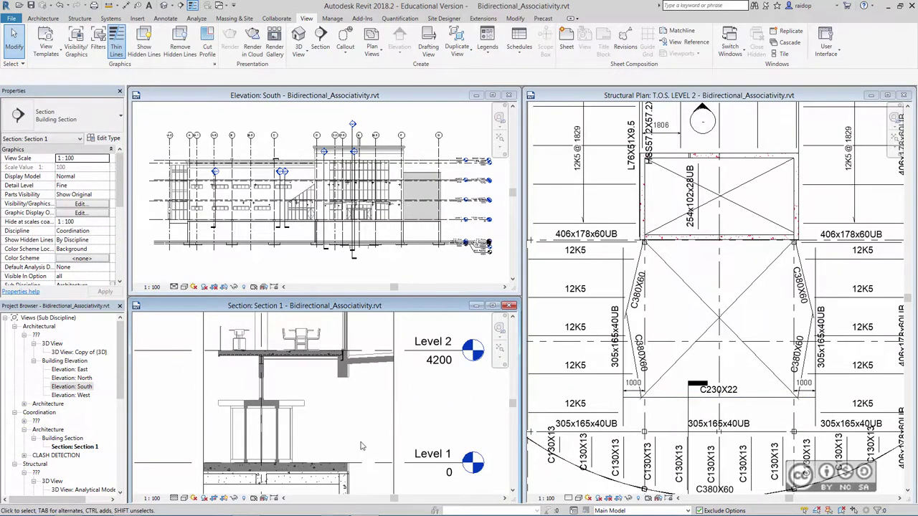
{"action": "scroll", "coordinate": [364, 446], "scroll_direction": "down", "scroll_amount": 1}
{"action": "scroll", "coordinate": [358, 430], "scroll_direction": "down", "scroll_amount": 2}
{"action": "scroll", "coordinate": [349, 407], "scroll_direction": "down", "scroll_amount": 1}
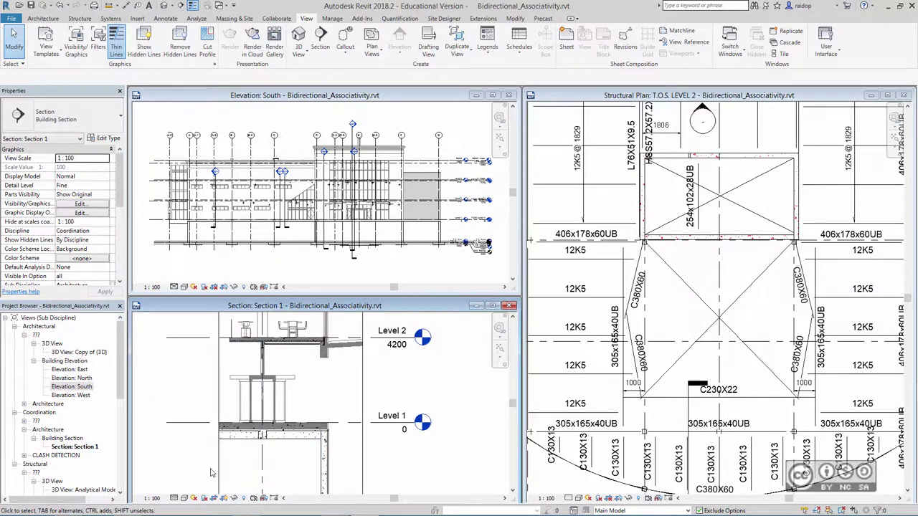
{"action": "left_click", "coordinate": [154, 498]}
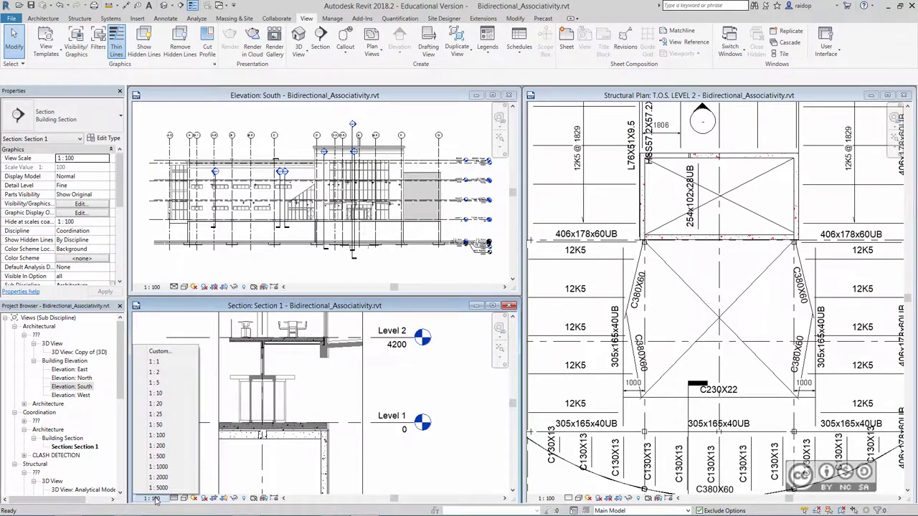
{"action": "left_click", "coordinate": [157, 425]}
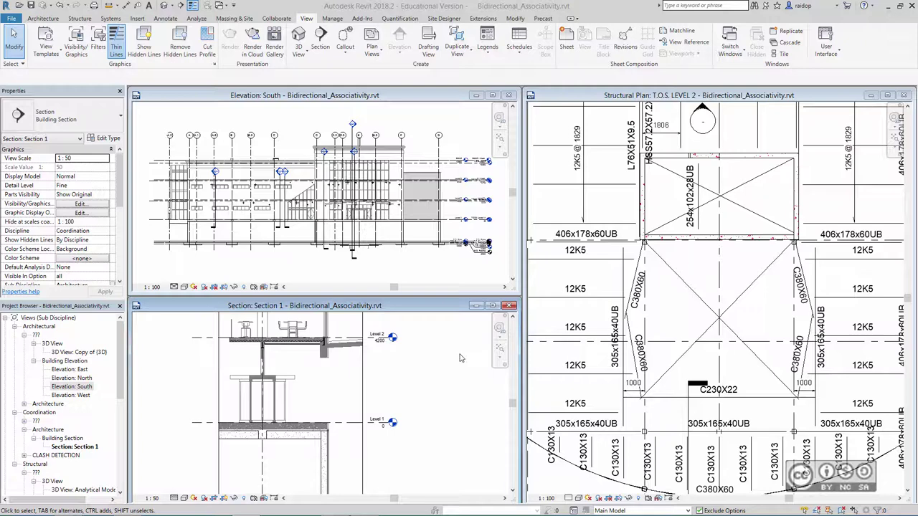
{"action": "mouse_move", "coordinate": [120, 373]}
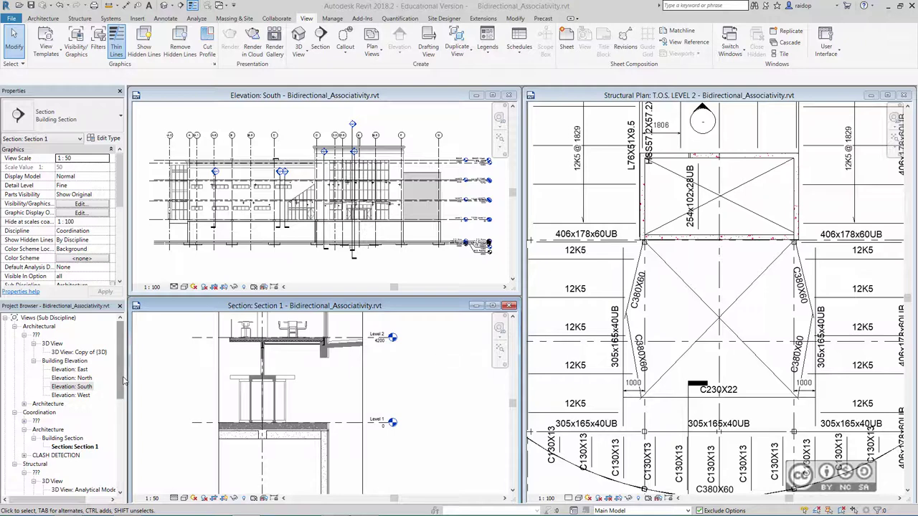
{"action": "scroll", "coordinate": [123, 382], "scroll_direction": "down", "scroll_amount": 2}
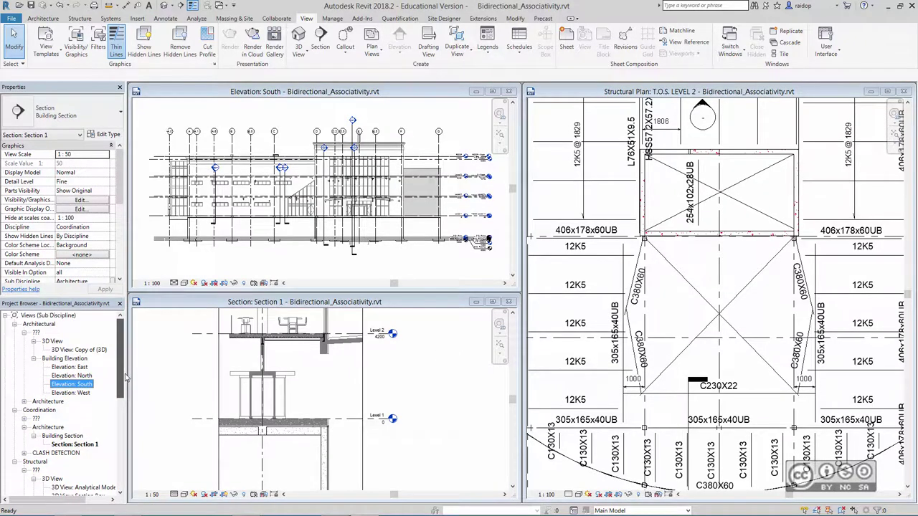
{"action": "scroll", "coordinate": [126, 390], "scroll_direction": "down", "scroll_amount": 2}
{"action": "scroll", "coordinate": [126, 407], "scroll_direction": "down", "scroll_amount": 5}
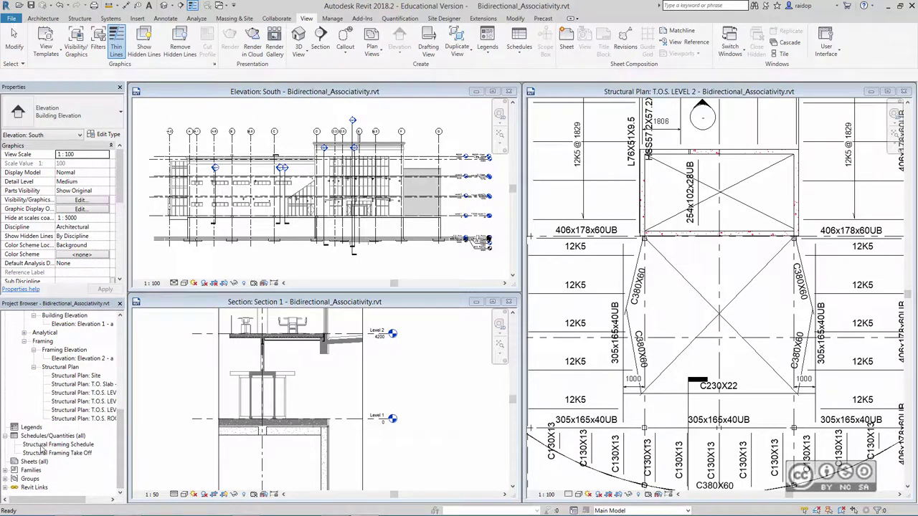
Step: Check and close the Structural Framing Schedule, then open the Structural Framing Take Off schedule
{"action": "double_click", "coordinate": [72, 444]}
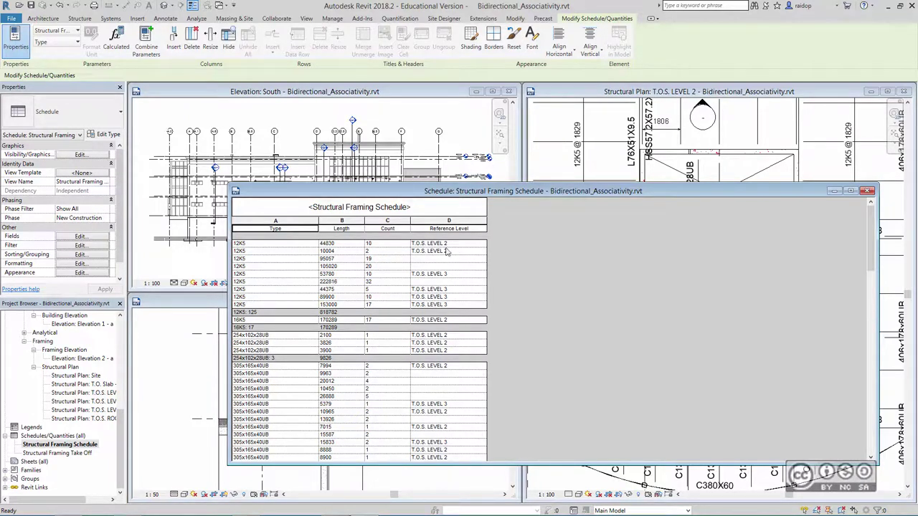
{"action": "left_click", "coordinate": [867, 191]}
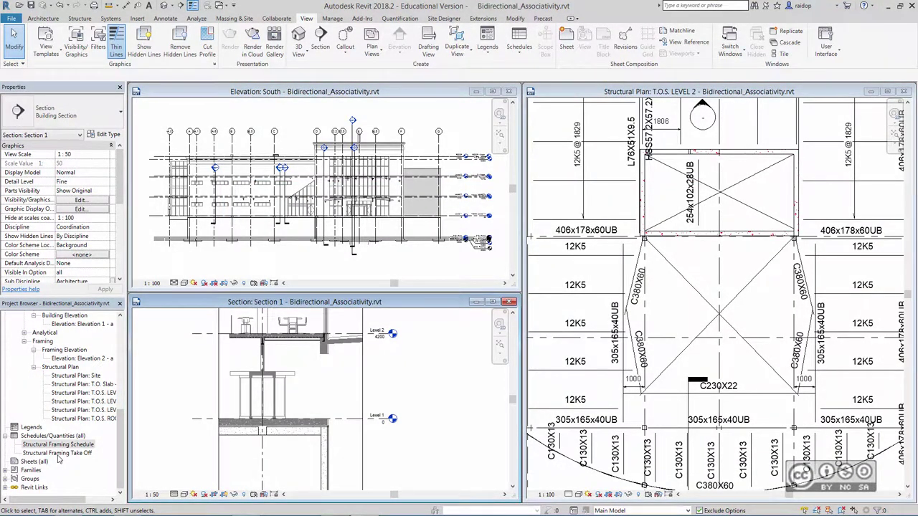
{"action": "double_click", "coordinate": [59, 454]}
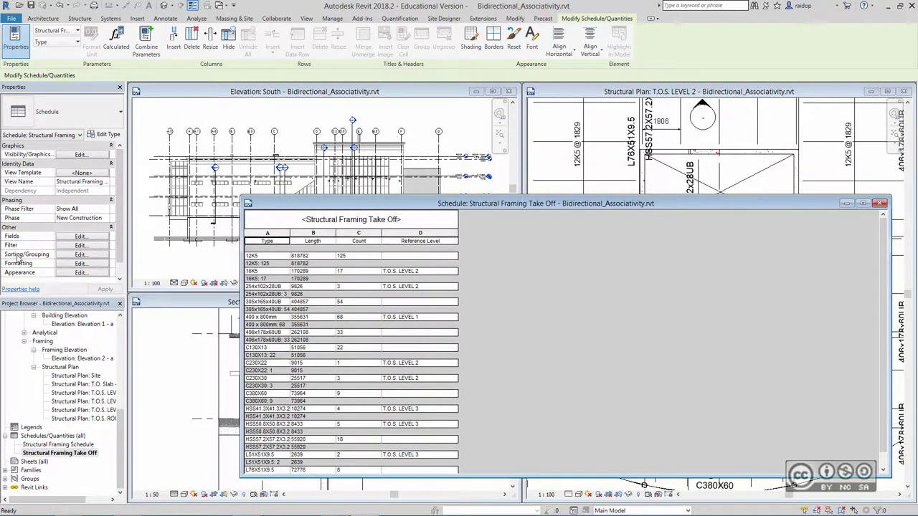
Step: Enable 'Itemize every instance' in the take-off's Sorting/Grouping settings
{"action": "left_click", "coordinate": [80, 255]}
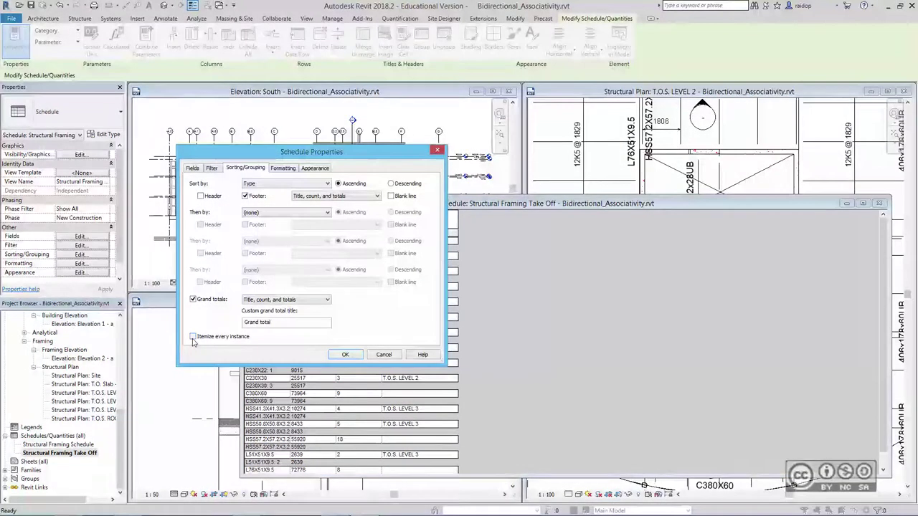
{"action": "left_click", "coordinate": [193, 337]}
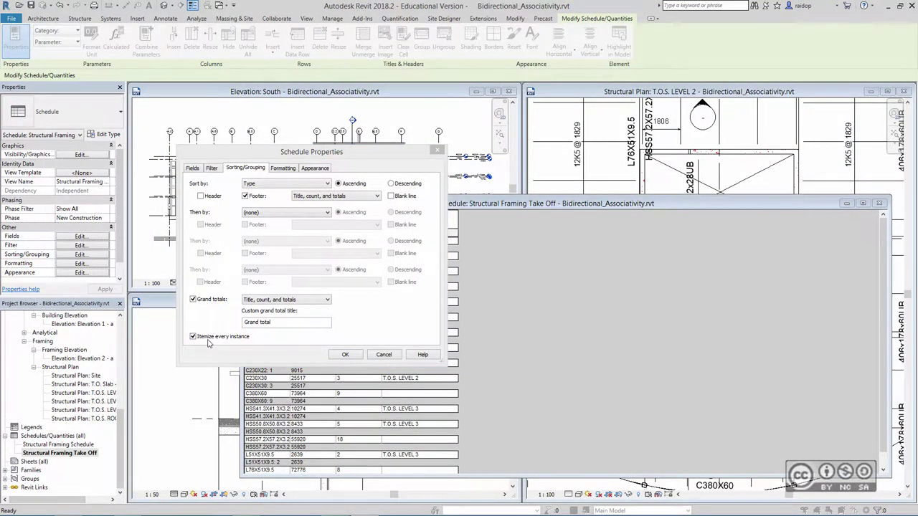
{"action": "left_click_drag", "start_coordinate": [287, 155], "coordinate": [585, 154]}
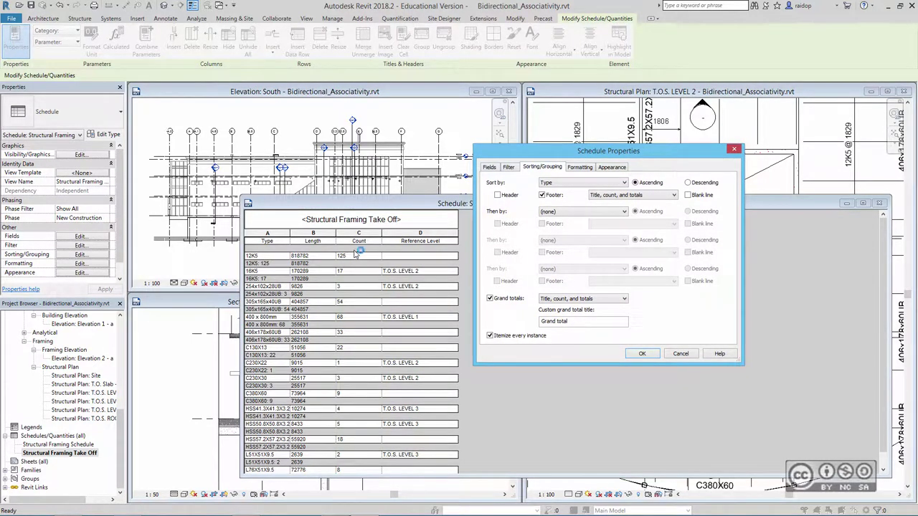
{"action": "left_click", "coordinate": [643, 354]}
{"action": "mouse_move", "coordinate": [884, 228]}
{"action": "left_mouse_down"}
{"action": "mouse_move", "coordinate": [885, 402]}
{"action": "mouse_move", "coordinate": [328, 206]}
{"action": "left_mouse_up"}
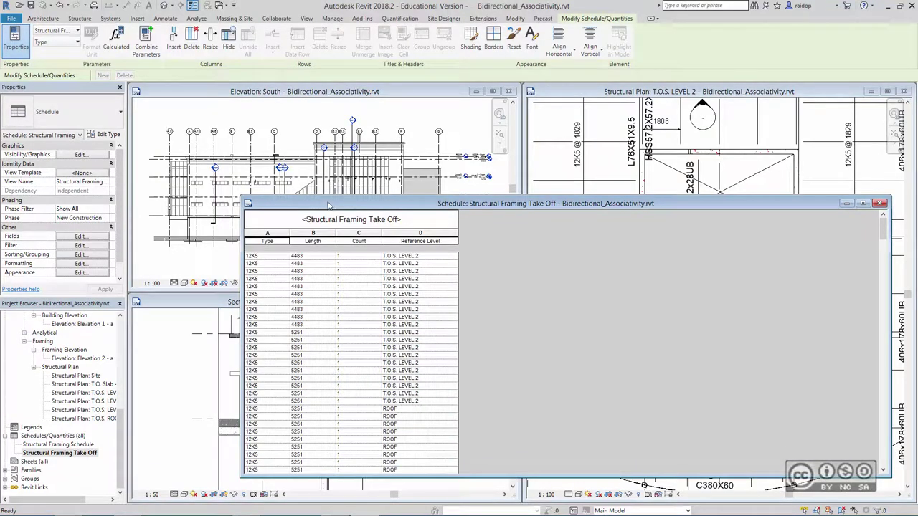
Step: Add a calculated field 'Beam Verify' of type Length whose formula is Length
{"action": "left_click", "coordinate": [72, 238]}
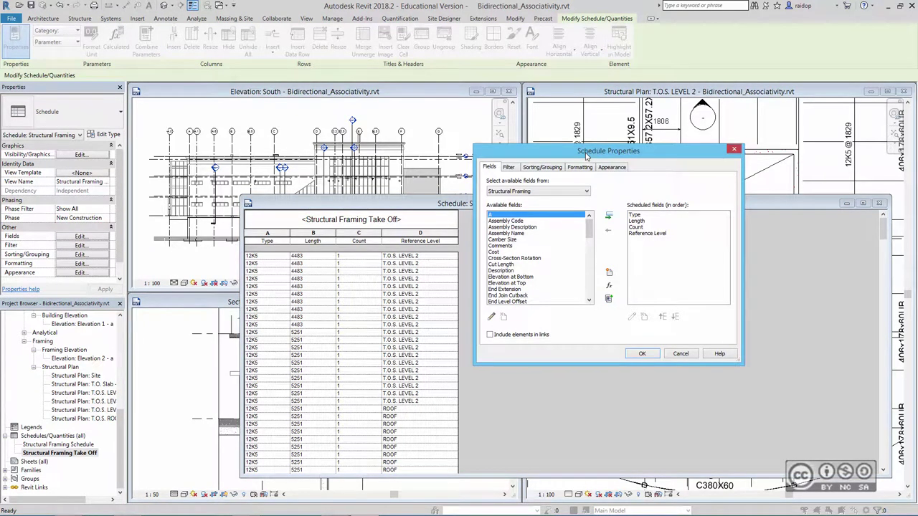
{"action": "left_click", "coordinate": [610, 287]}
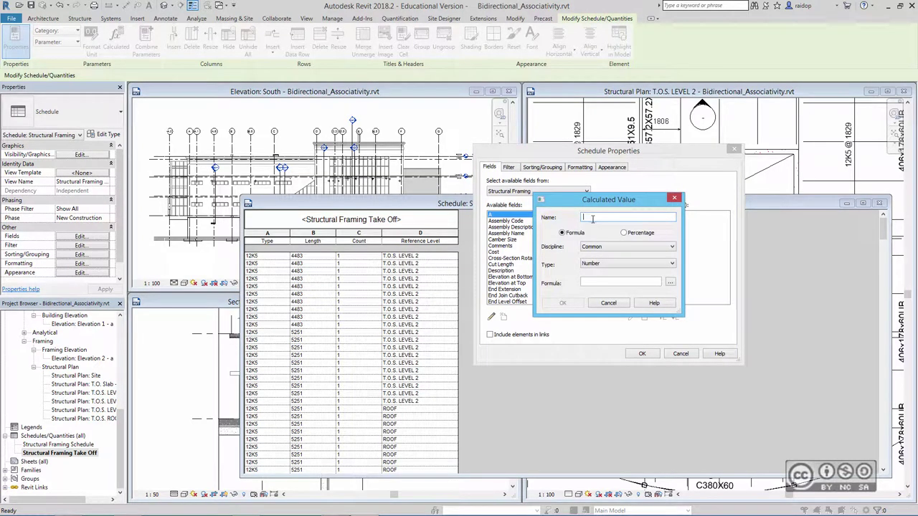
{"action": "type", "text": "Beam "}
{"action": "type", "text": "Verify"}
{"action": "left_click", "coordinate": [599, 263]}
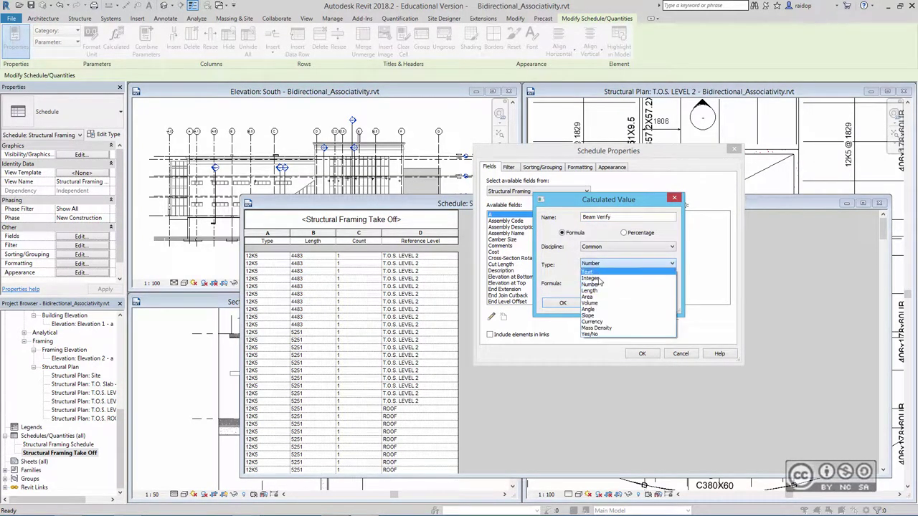
{"action": "left_click", "coordinate": [596, 291]}
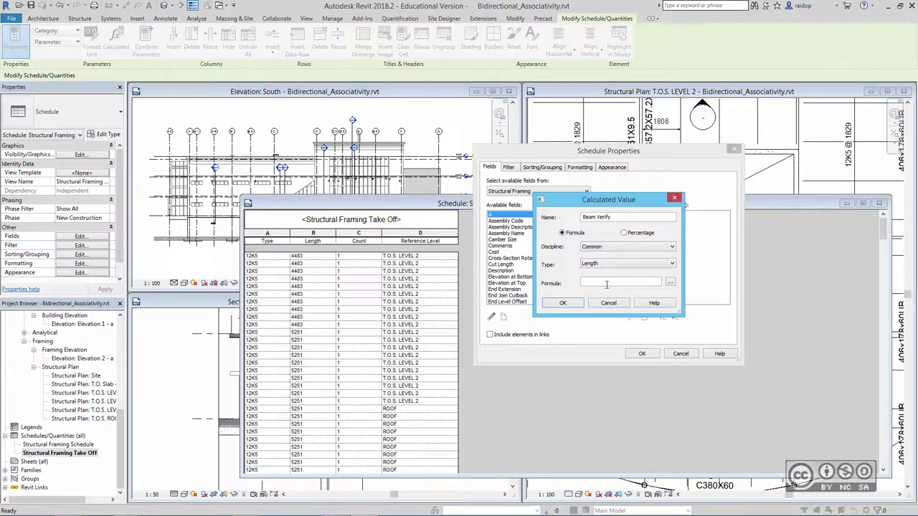
{"action": "left_click", "coordinate": [671, 283]}
{"action": "left_click", "coordinate": [567, 218]}
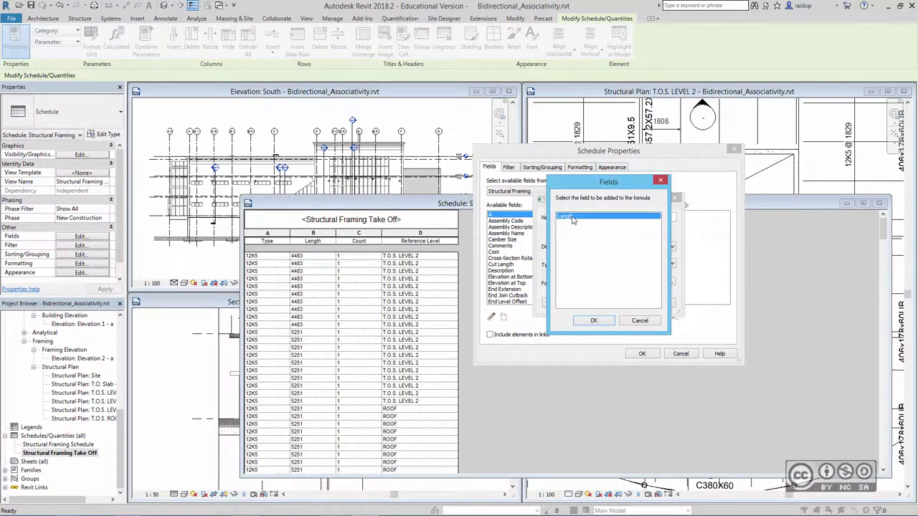
{"action": "left_click", "coordinate": [594, 322]}
{"action": "left_click", "coordinate": [571, 304]}
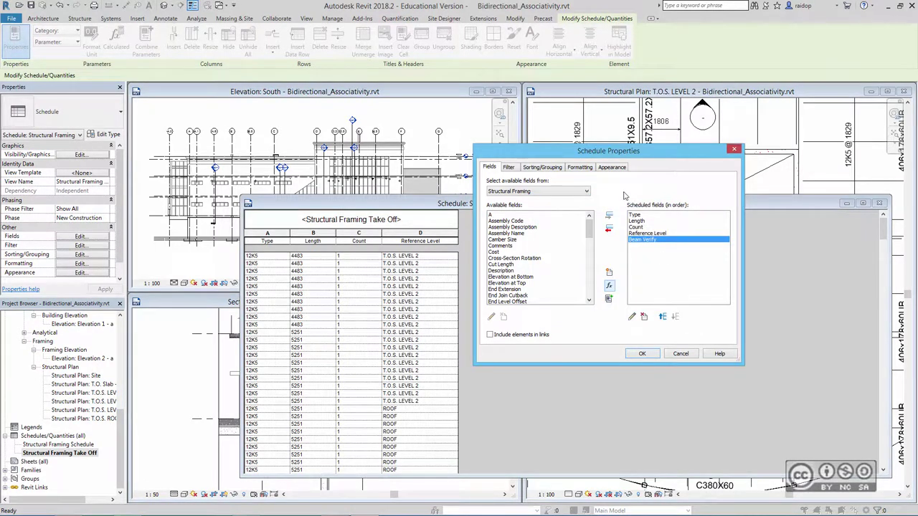
{"action": "left_click", "coordinate": [578, 171]}
{"action": "left_click", "coordinate": [502, 214]}
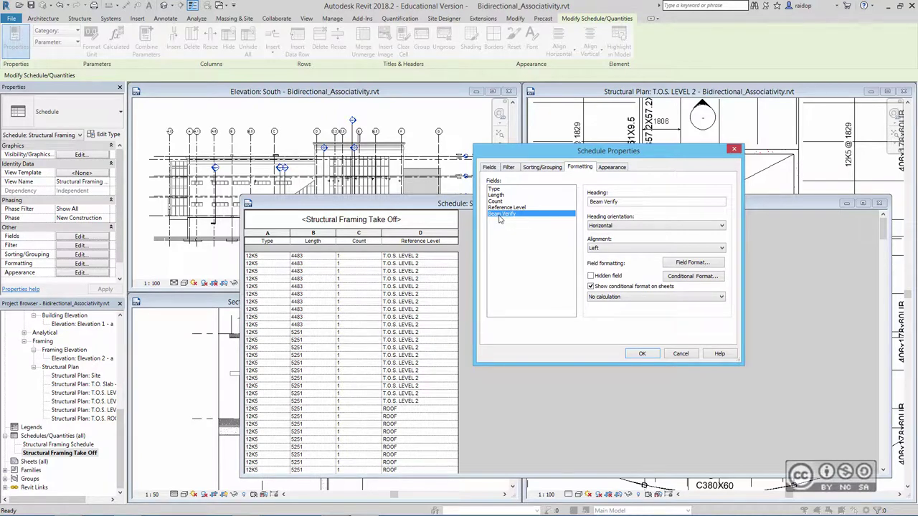
Step: Give Beam Verify a red background whenever its value is Greater Than 6000
{"action": "left_click", "coordinate": [683, 282]}
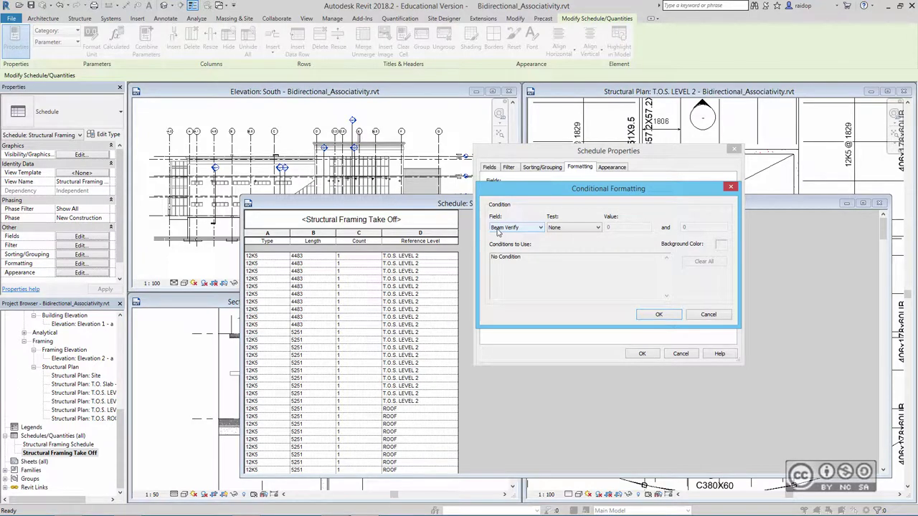
{"action": "left_click", "coordinate": [570, 227]}
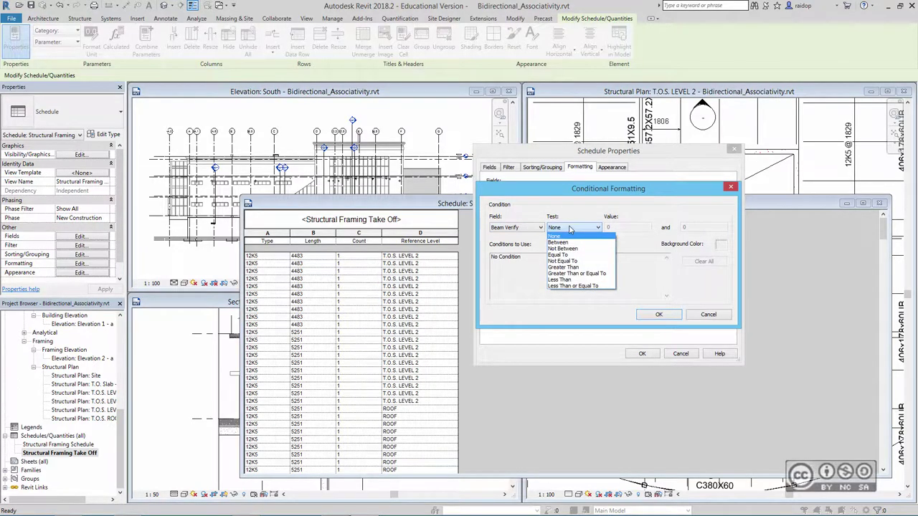
{"action": "left_click", "coordinate": [569, 268]}
{"action": "type", "text": "6000"}
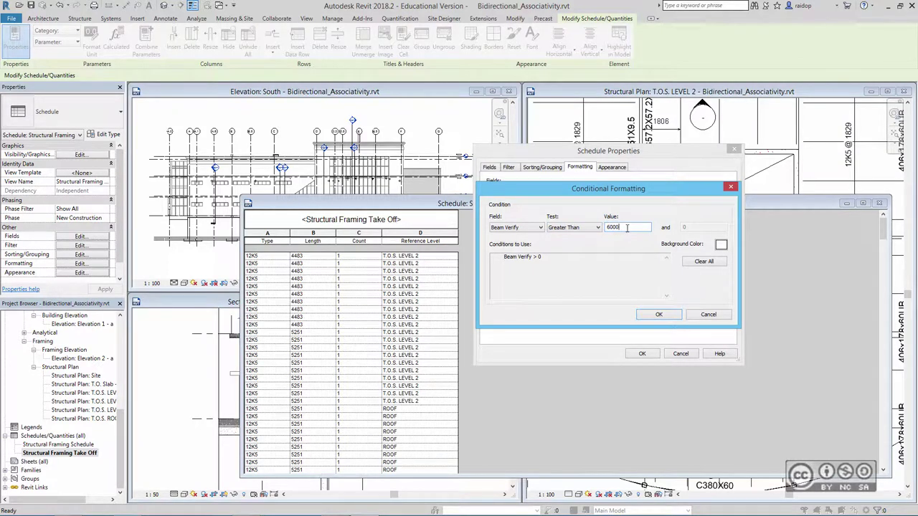
{"action": "left_click", "coordinate": [719, 246]}
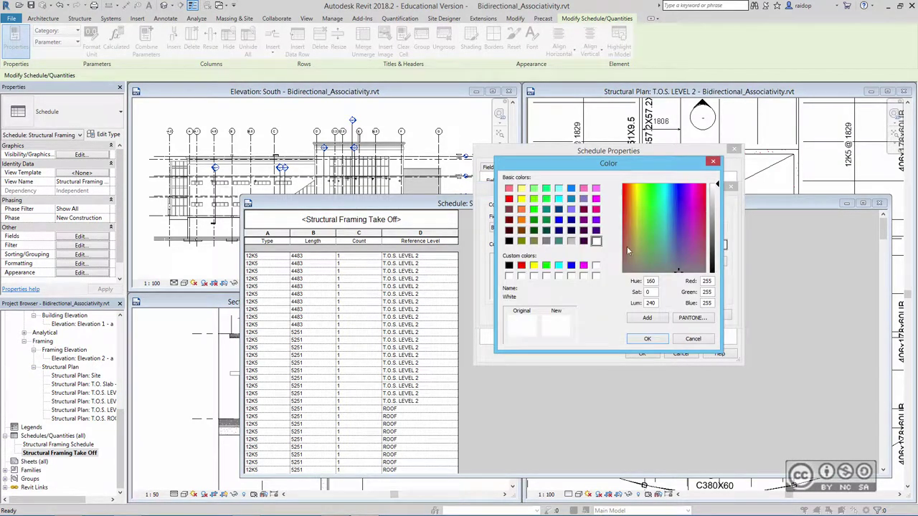
{"action": "left_click", "coordinate": [522, 266]}
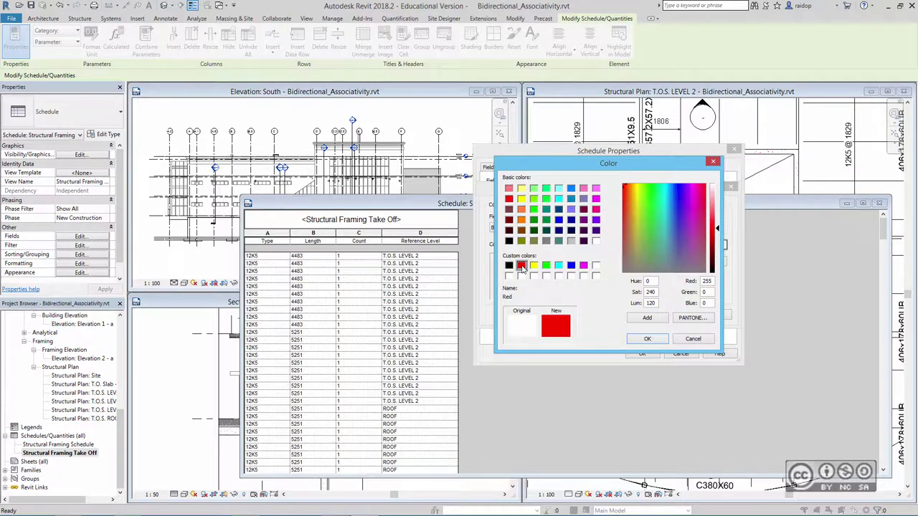
{"action": "left_click", "coordinate": [648, 340]}
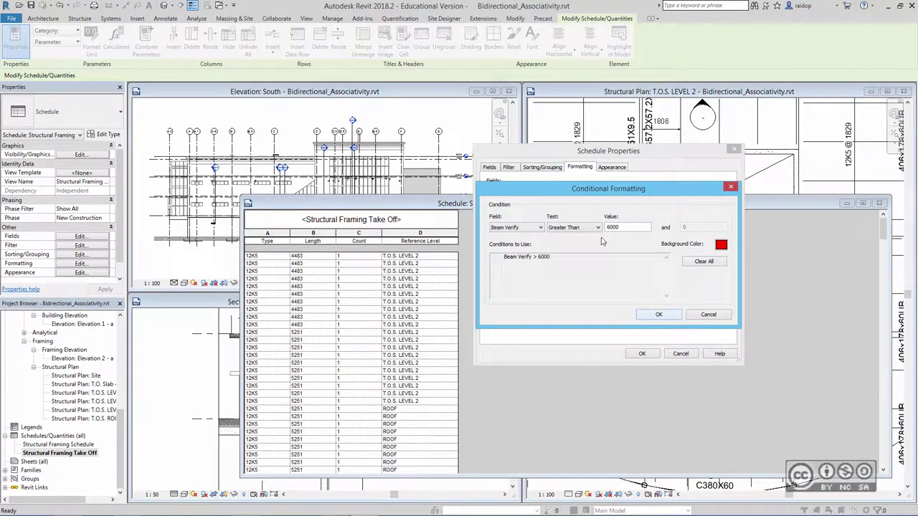
{"action": "left_click", "coordinate": [669, 317]}
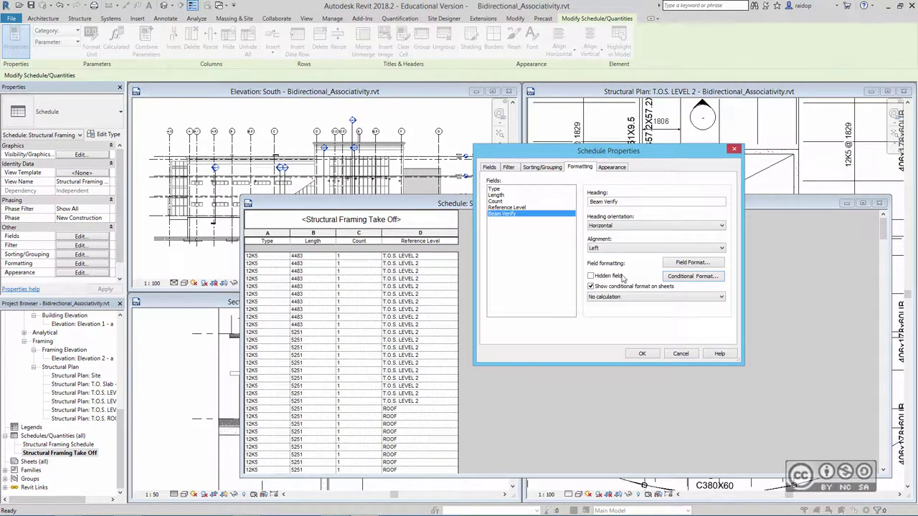
{"action": "left_click", "coordinate": [642, 354]}
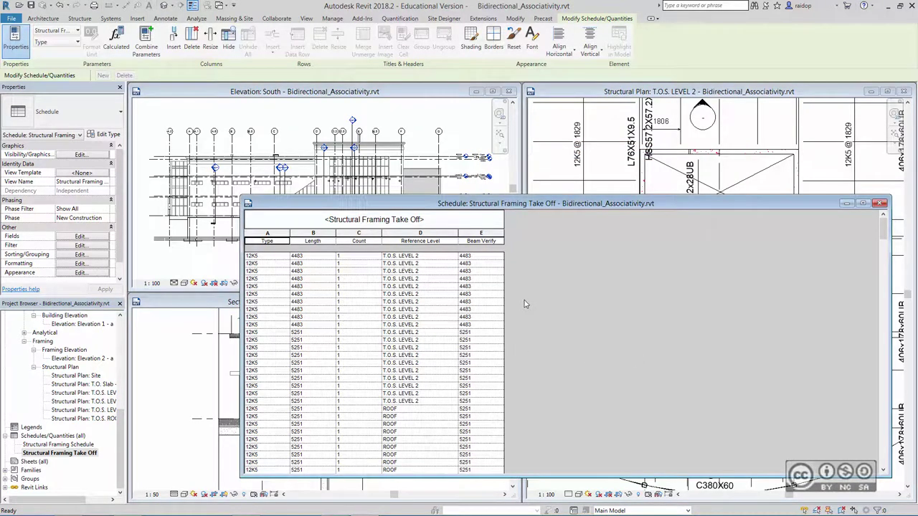
Step: Review the red-flagged 8990 Beam Verify cells, then close the take-off schedule
{"action": "scroll", "coordinate": [524, 304], "scroll_direction": "down", "scroll_amount": 4}
{"action": "scroll", "coordinate": [524, 305], "scroll_direction": "down", "scroll_amount": 4}
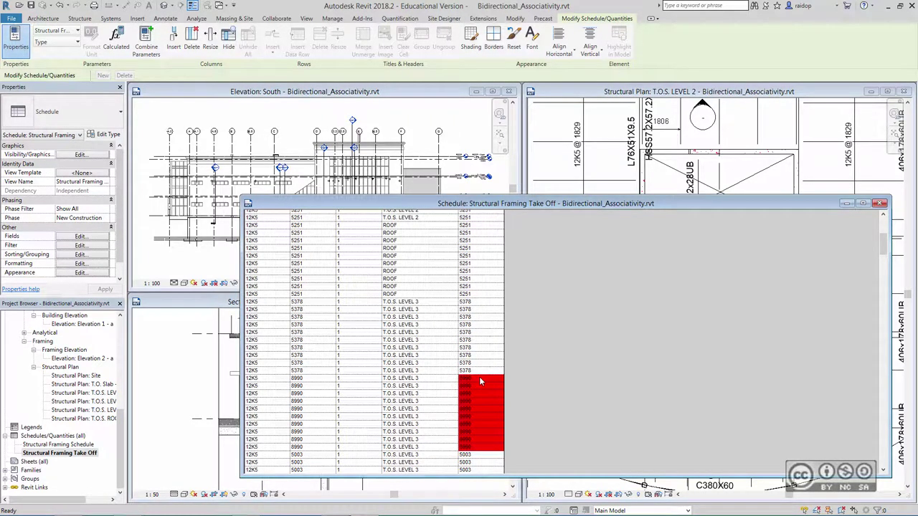
{"action": "scroll", "coordinate": [480, 381], "scroll_direction": "down", "scroll_amount": 4}
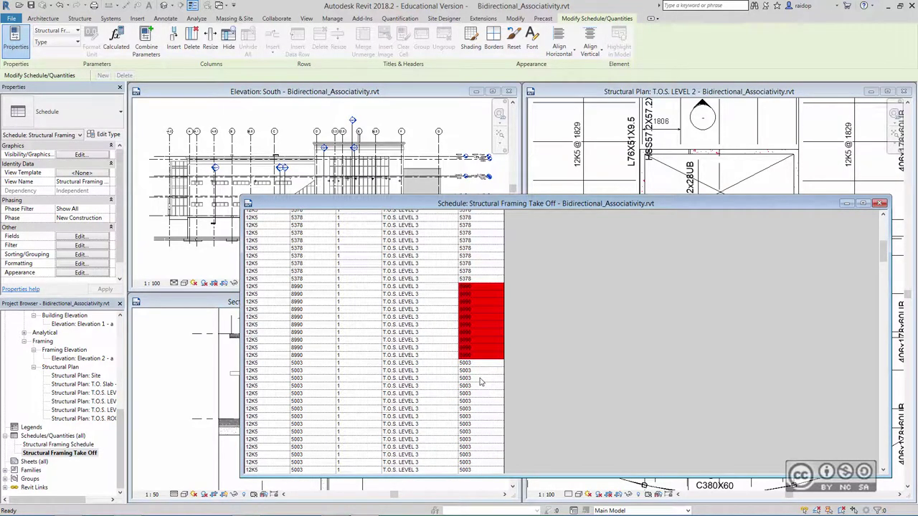
{"action": "left_click", "coordinate": [880, 203]}
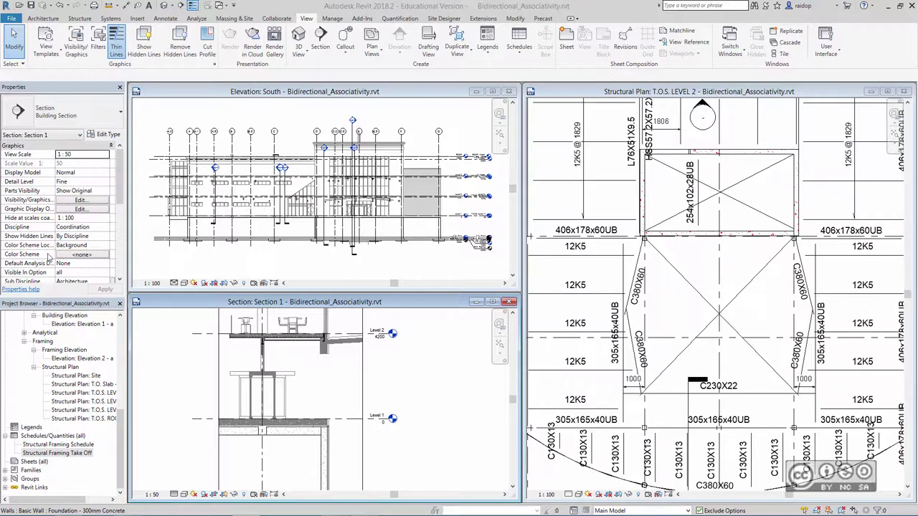
Step: Start a new sheet and load A0 metric.rfa from the US Metric Titleblocks folder
{"action": "right_click", "coordinate": [26, 465]}
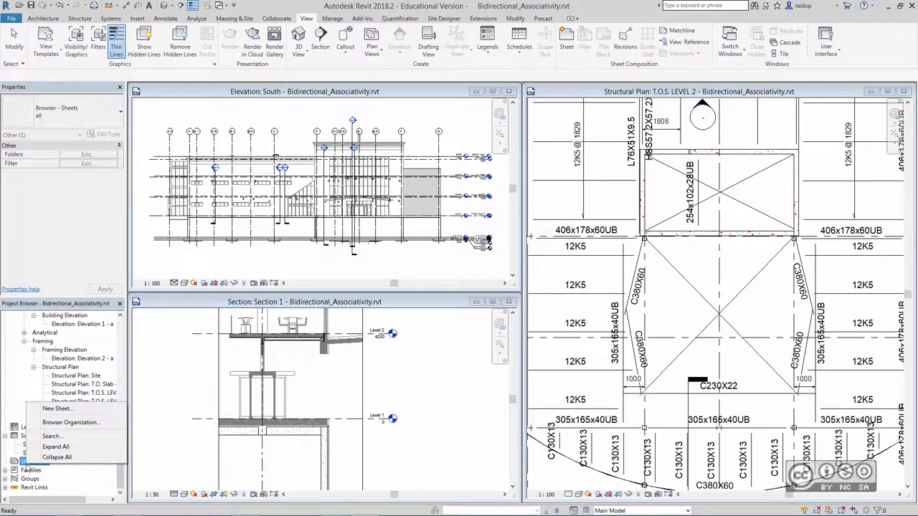
{"action": "left_click", "coordinate": [56, 409]}
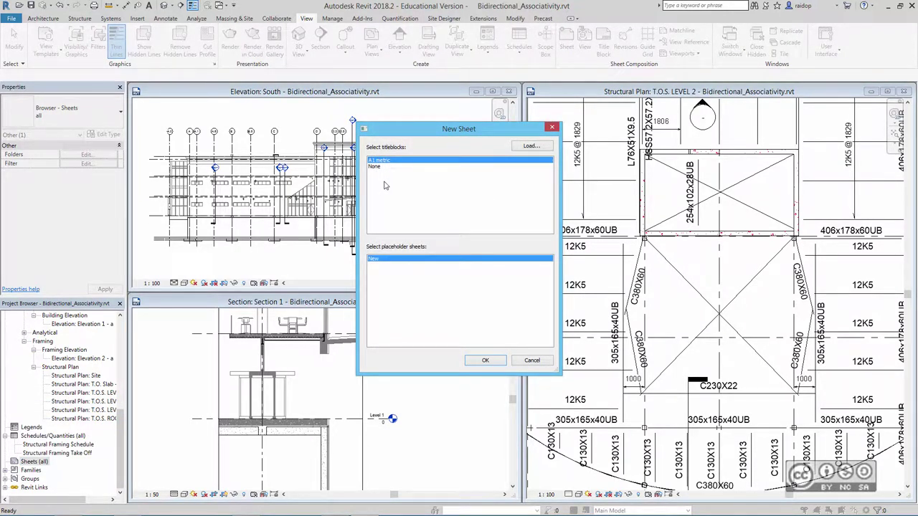
{"action": "left_click", "coordinate": [531, 145]}
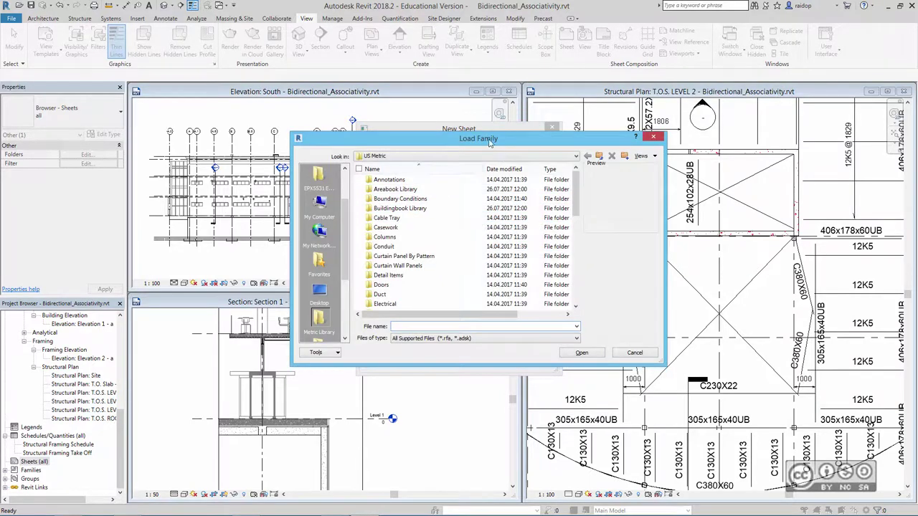
{"action": "left_click", "coordinate": [387, 157]}
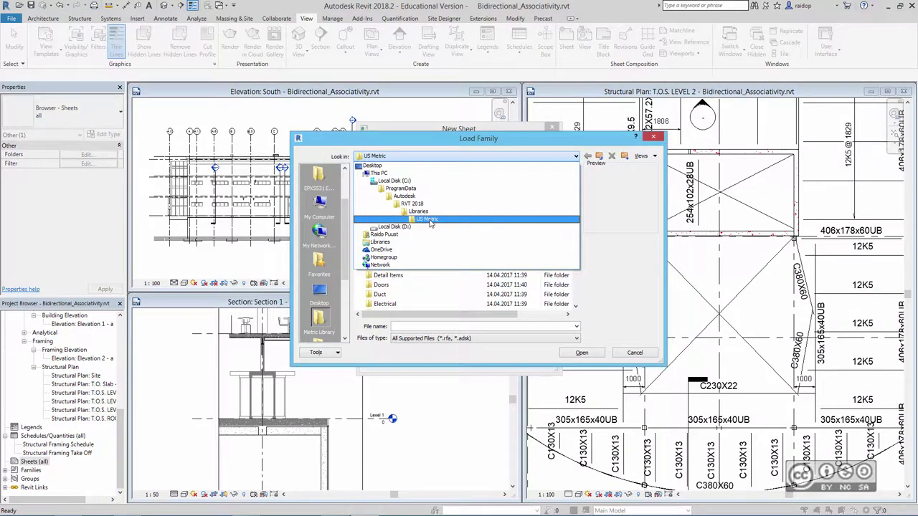
{"action": "left_click", "coordinate": [430, 224]}
{"action": "scroll", "coordinate": [576, 301], "scroll_direction": "down", "scroll_amount": 2}
{"action": "scroll", "coordinate": [576, 301], "scroll_direction": "down", "scroll_amount": 3}
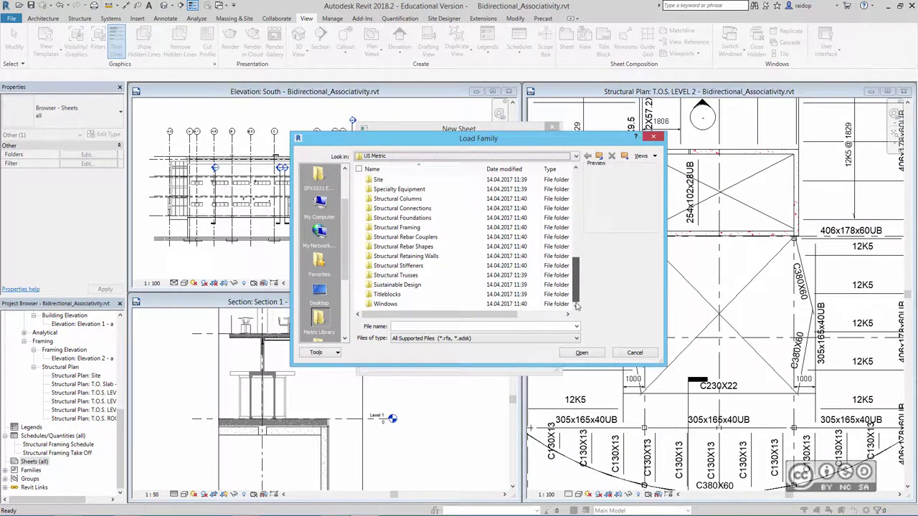
{"action": "double_click", "coordinate": [387, 294]}
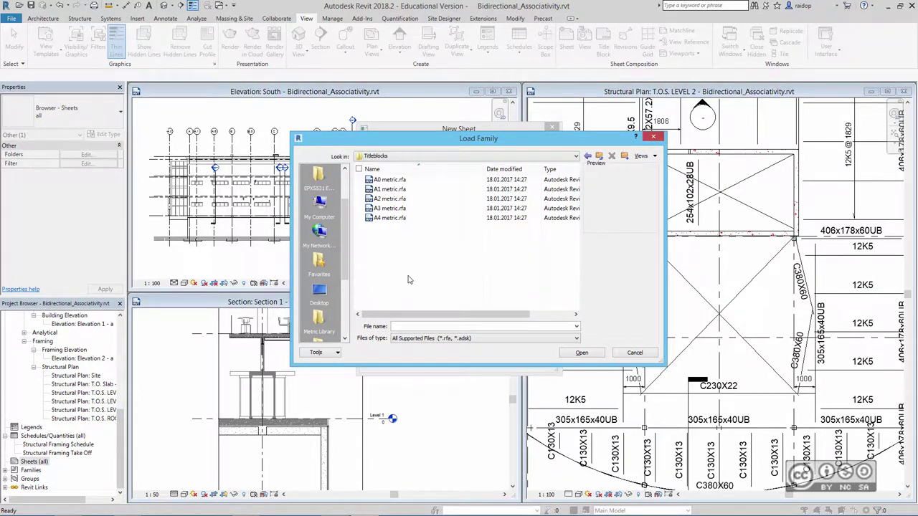
{"action": "left_click", "coordinate": [385, 180]}
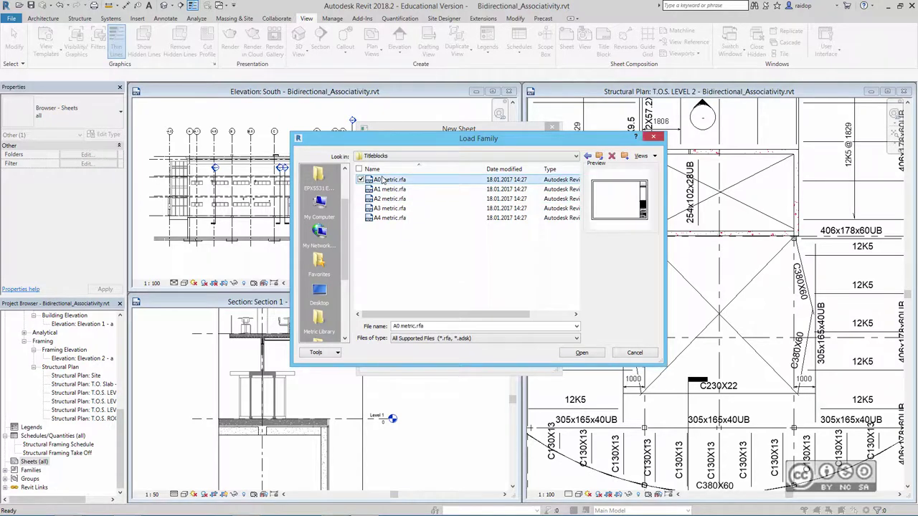
{"action": "left_click", "coordinate": [423, 190]}
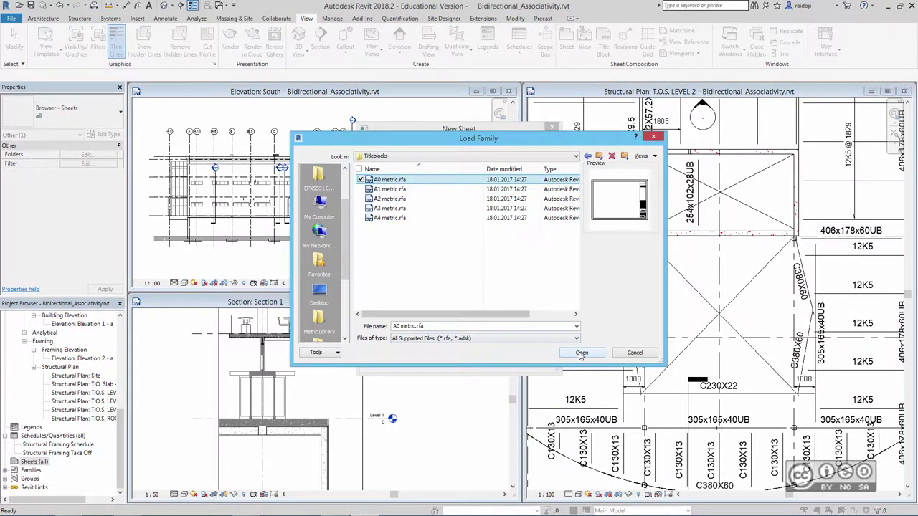
{"action": "left_click", "coordinate": [581, 352]}
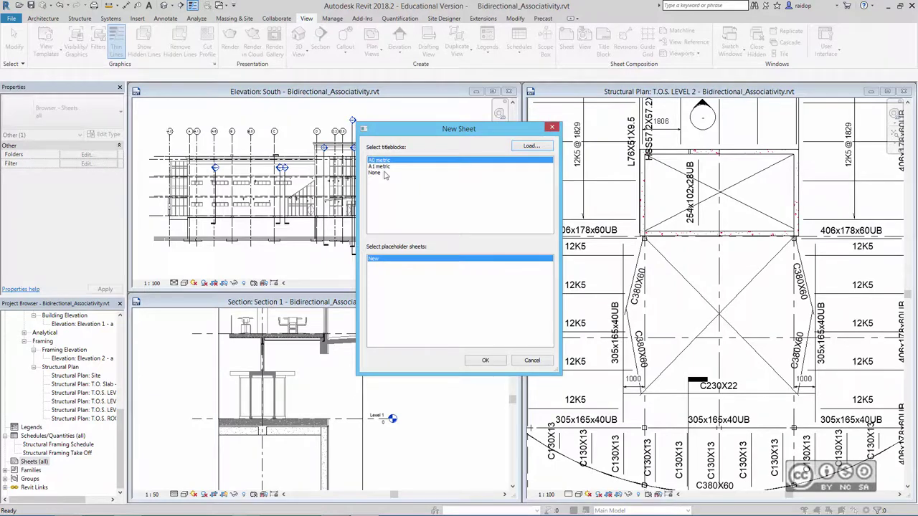
Step: Create sheet S.2 on A0 metric, rename it 'Structural Plan - Level 2', and maximize it
{"action": "left_click", "coordinate": [482, 360]}
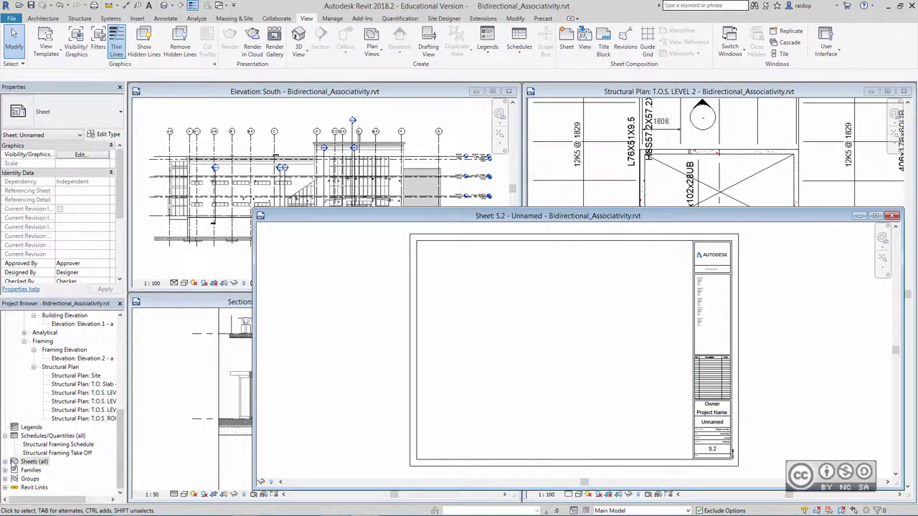
{"action": "left_click", "coordinate": [5, 463]}
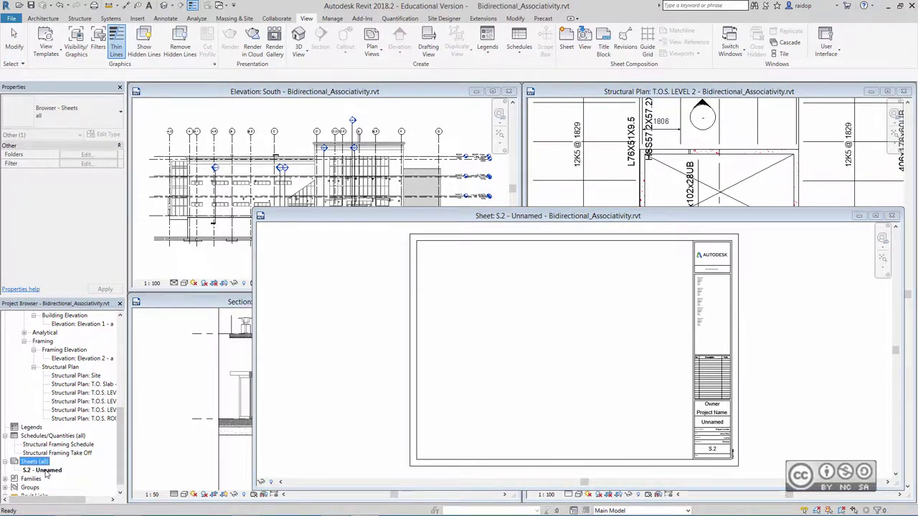
{"action": "right_click", "coordinate": [45, 471]}
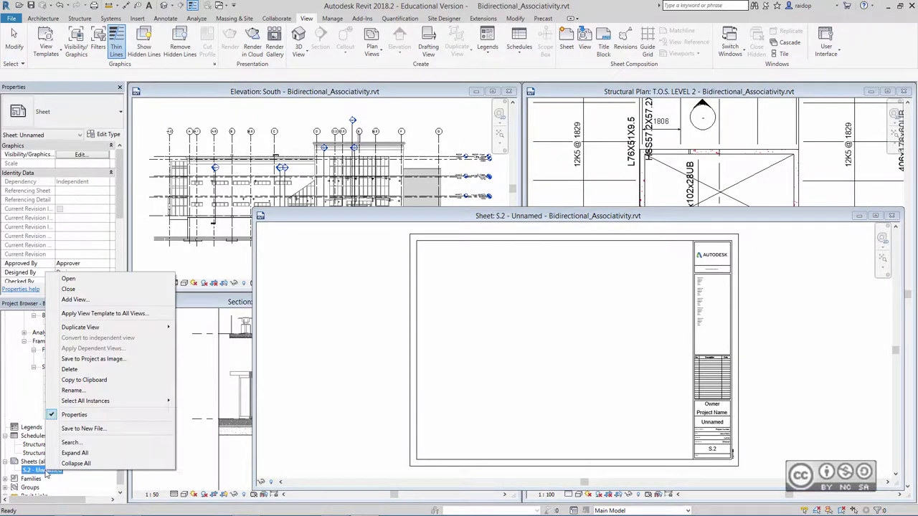
{"action": "left_click", "coordinate": [90, 391]}
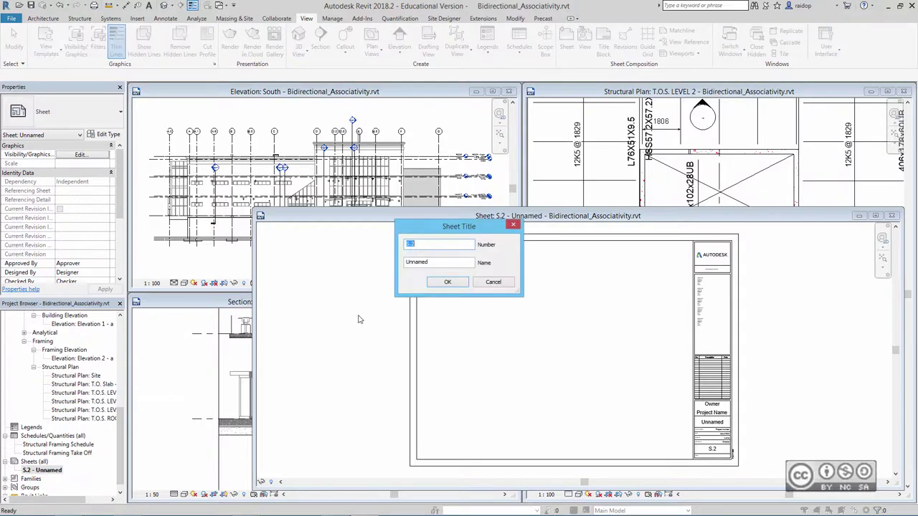
{"action": "double_click", "coordinate": [438, 263]}
{"action": "type", "text": "Structural Plan - Level 2"}
{"action": "left_click", "coordinate": [447, 282]}
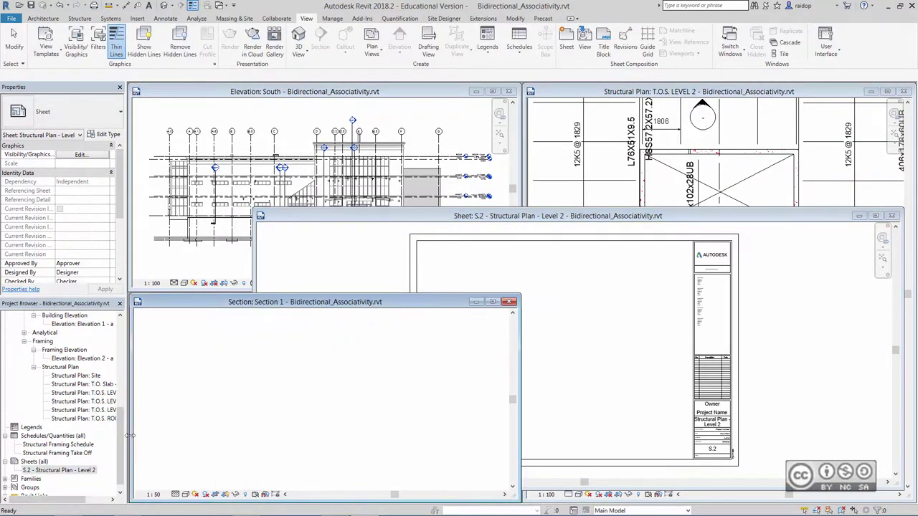
{"action": "double_click", "coordinate": [443, 217]}
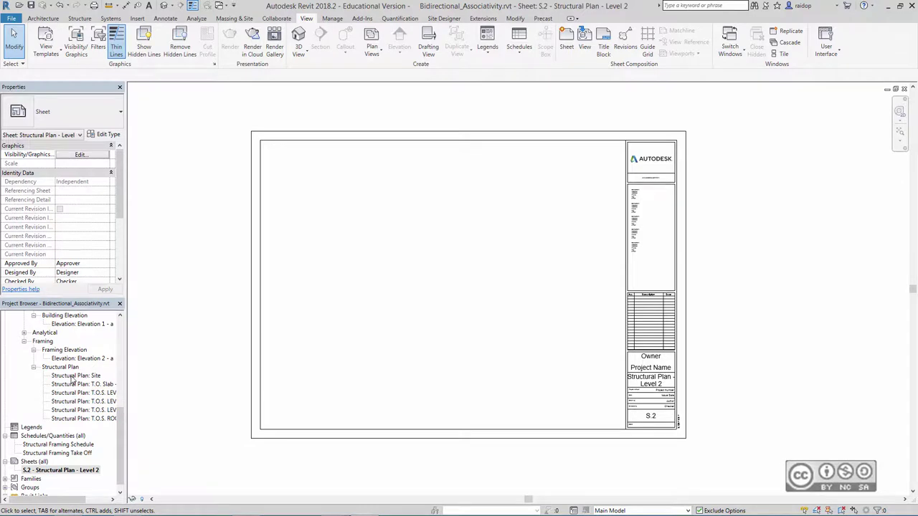
Step: Drag the T.O.S. LEVEL 2 structural plan onto sheet S.2 and drop it in the upper-left area
{"action": "scroll", "coordinate": [73, 386], "scroll_direction": "down", "scroll_amount": 1}
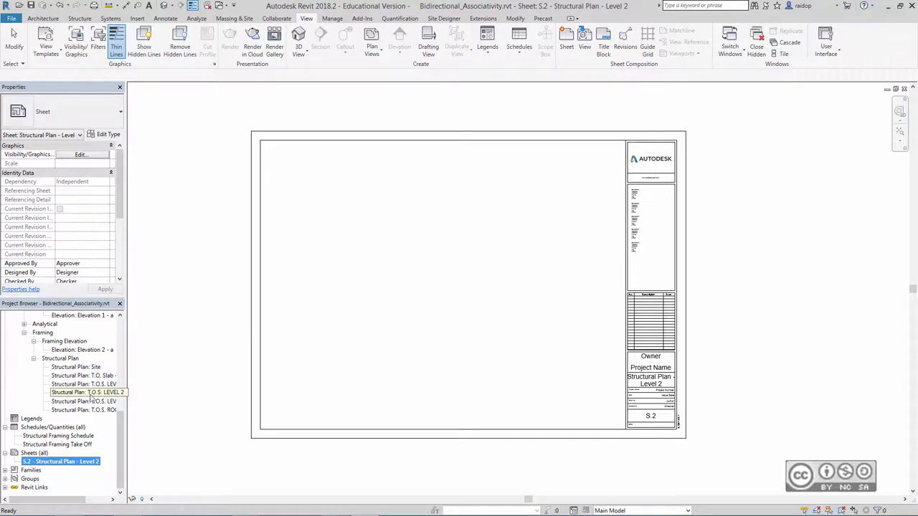
{"action": "left_click", "coordinate": [114, 393]}
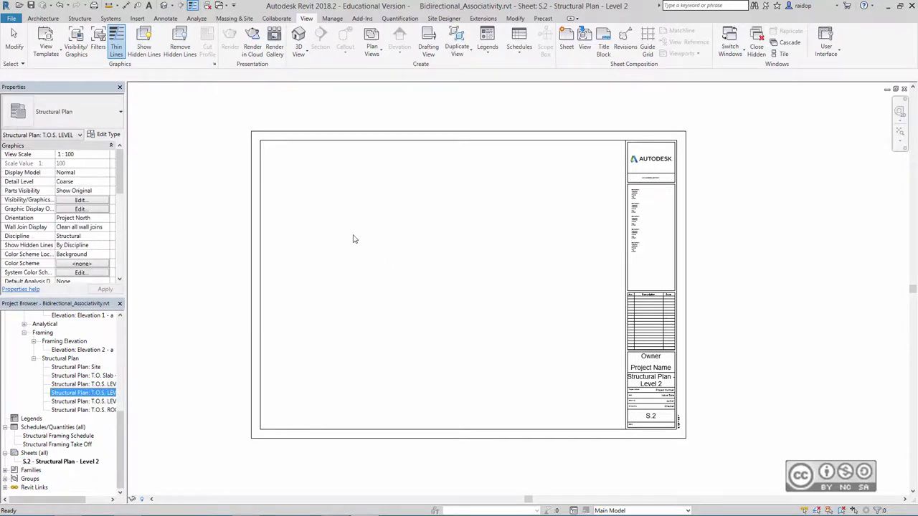
{"action": "left_click_drag", "start_coordinate": [385, 284], "coordinate": [354, 238]}
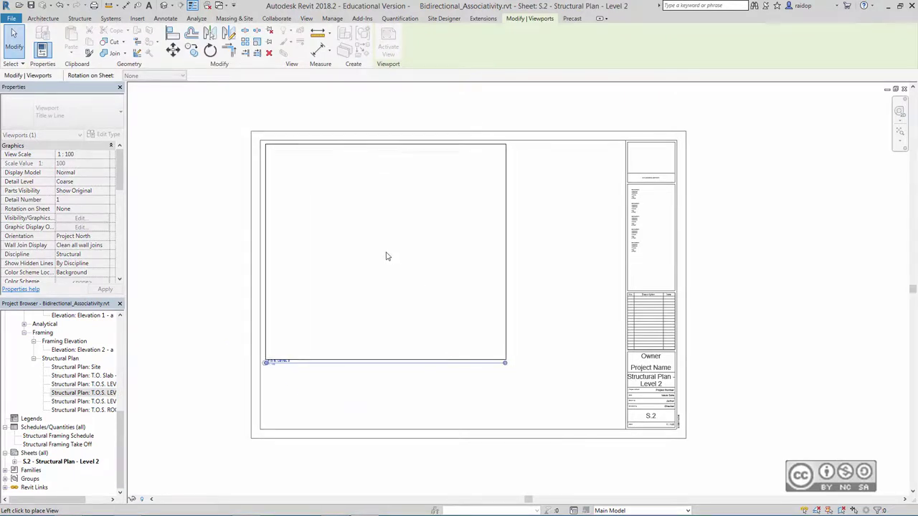
{"action": "left_click", "coordinate": [385, 255]}
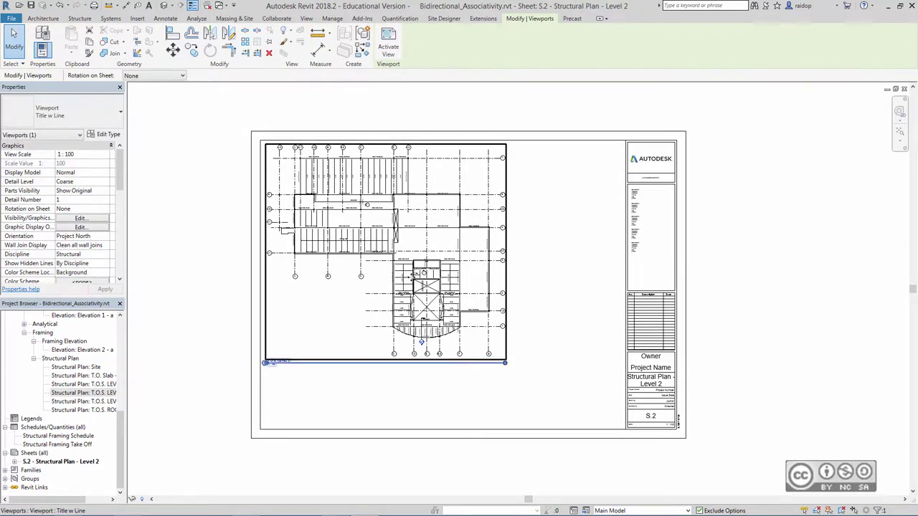
{"action": "left_click", "coordinate": [72, 392]}
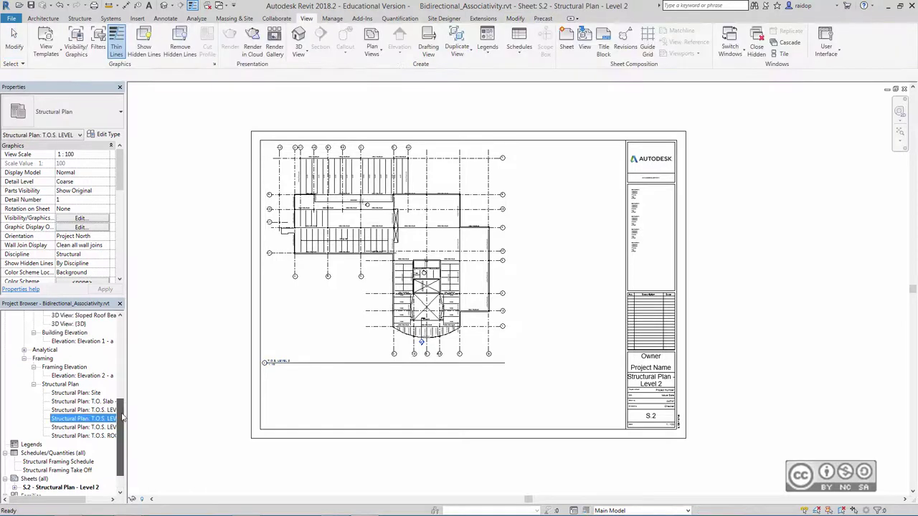
{"action": "scroll", "coordinate": [66, 392], "scroll_direction": "up", "scroll_amount": 1}
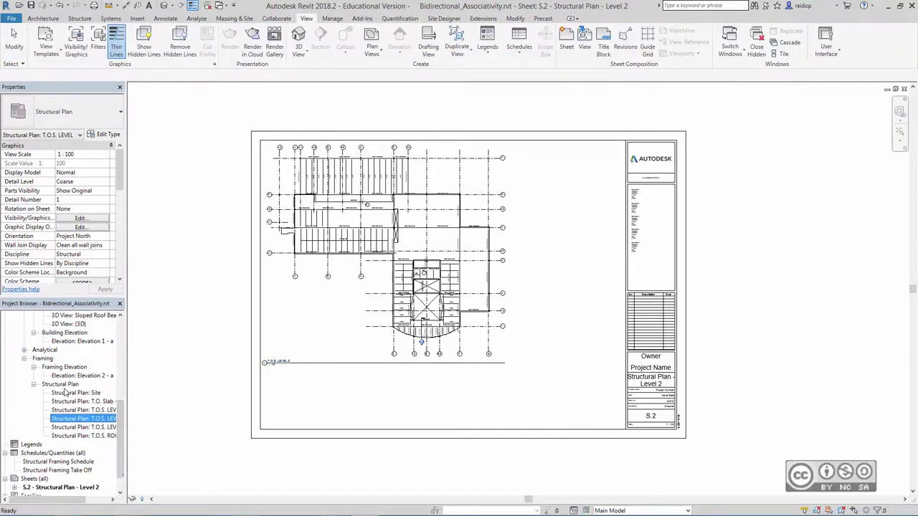
Step: Place the Elevation 2 - a view on sheet S.2 to the right of the floor plan
{"action": "left_click", "coordinate": [82, 376]}
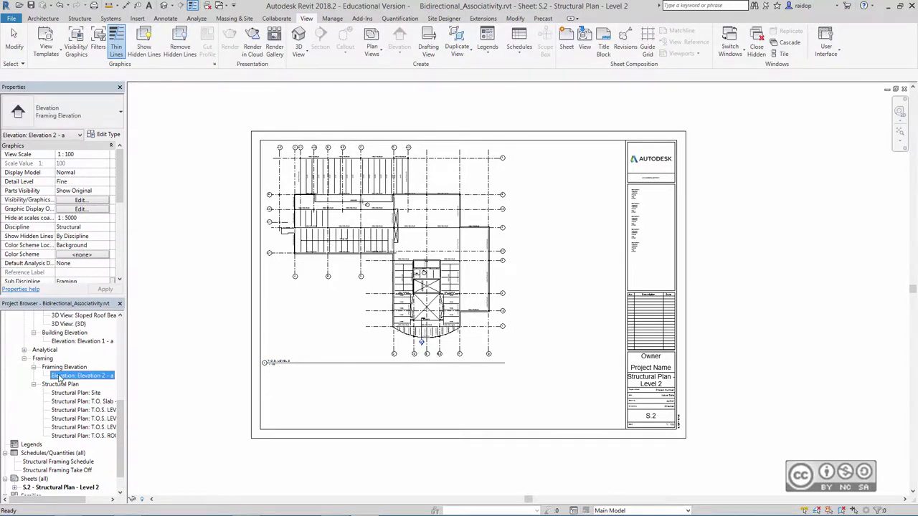
{"action": "left_click_drag", "start_coordinate": [82, 376], "coordinate": [547, 205]}
{"action": "left_click", "coordinate": [547, 205]}
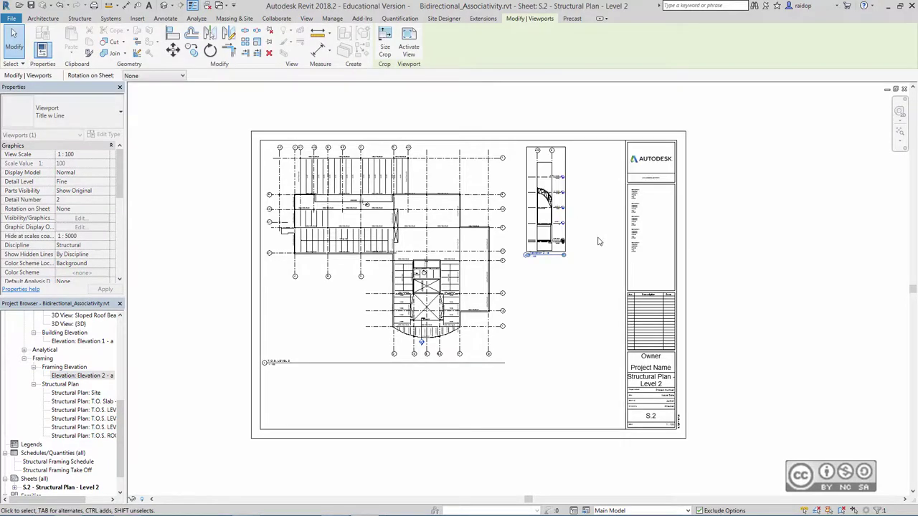
Step: Zoom and pan the sheet to check that the plan's elevation tag references 2/S.2
{"action": "left_click", "coordinate": [391, 205]}
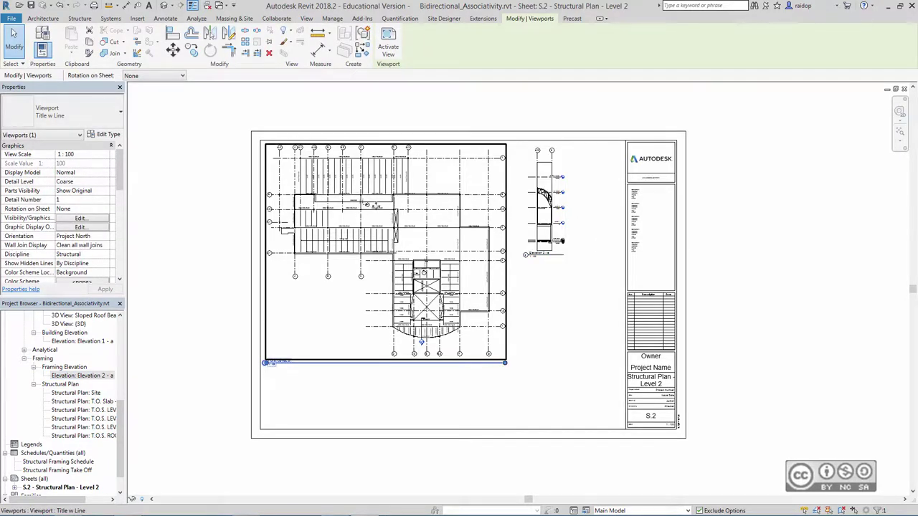
{"action": "scroll", "coordinate": [376, 206], "scroll_direction": "up", "scroll_amount": 2}
{"action": "scroll", "coordinate": [387, 202], "scroll_direction": "up", "scroll_amount": 3}
{"action": "scroll", "coordinate": [401, 200], "scroll_direction": "up", "scroll_amount": 3}
{"action": "scroll", "coordinate": [415, 195], "scroll_direction": "up", "scroll_amount": 1}
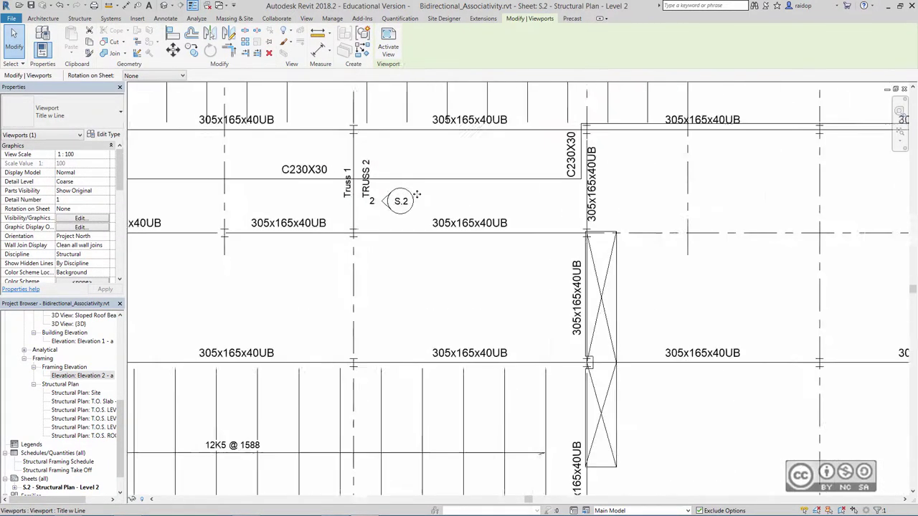
{"action": "scroll", "coordinate": [416, 194], "scroll_direction": "up", "scroll_amount": 1}
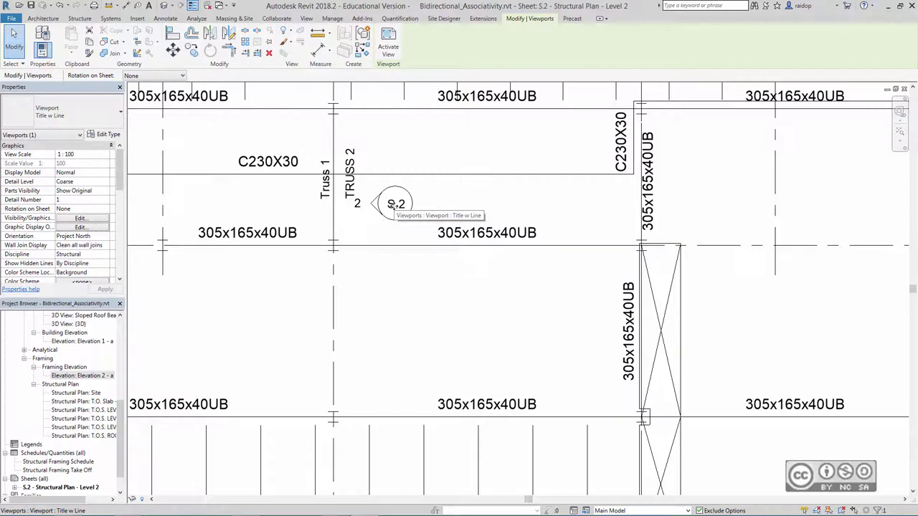
{"action": "key", "text": "z"}
{"action": "key", "text": "f"}
{"action": "left_click", "coordinate": [649, 219]}
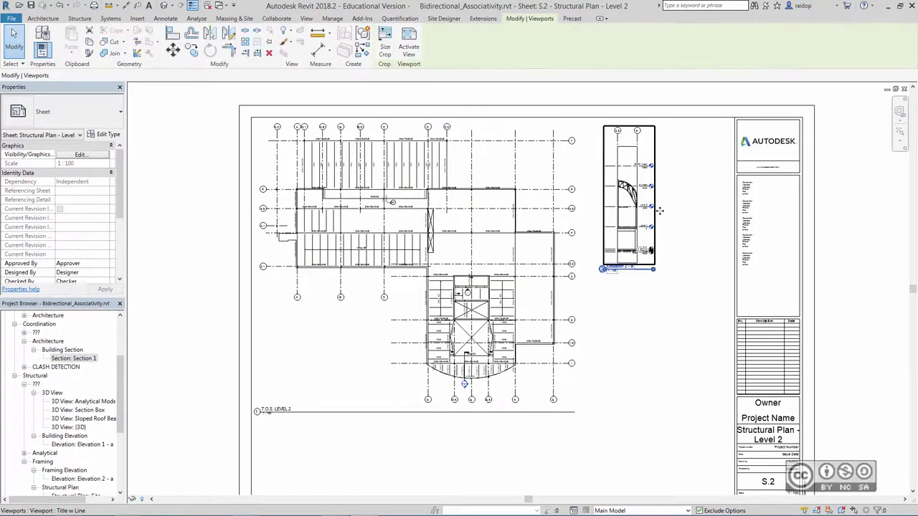
{"action": "scroll", "coordinate": [318, 223], "scroll_direction": "up", "scroll_amount": 3}
{"action": "scroll", "coordinate": [317, 223], "scroll_direction": "up", "scroll_amount": 2}
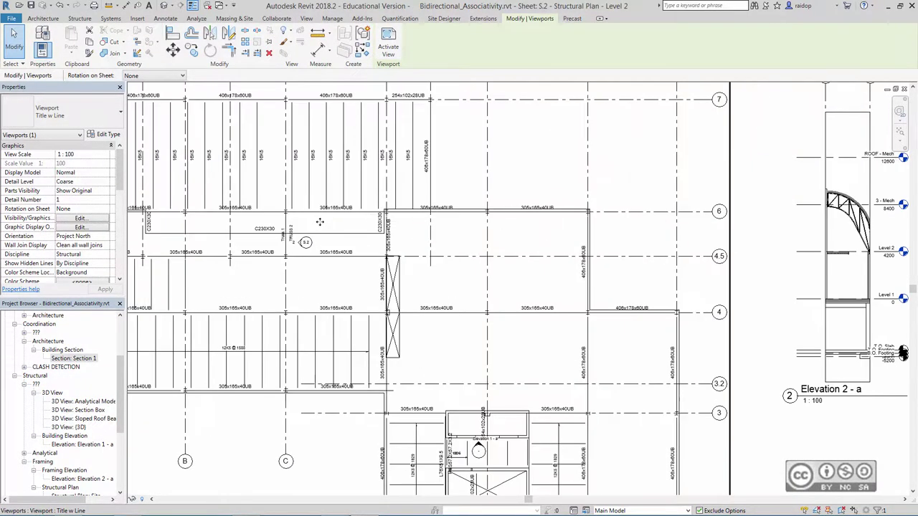
{"action": "middle_click_drag", "start_coordinate": [318, 224], "coordinate": [300, 237]}
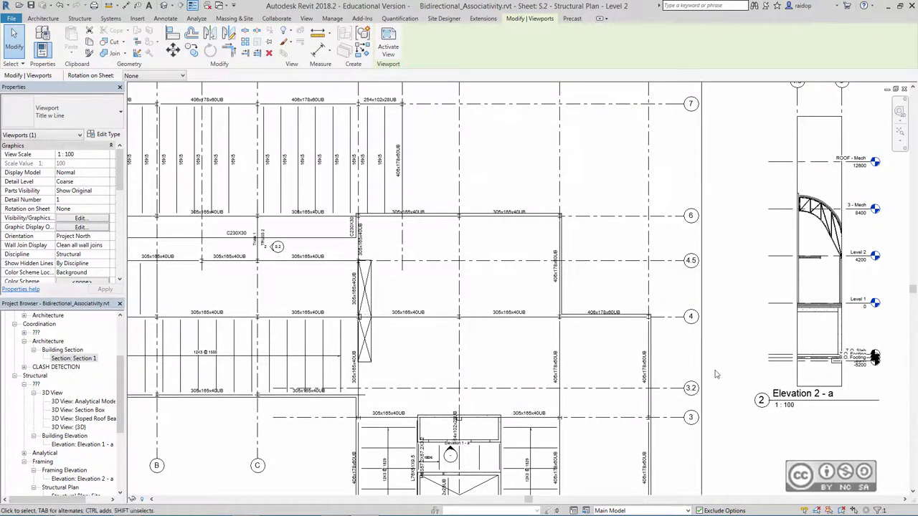
Step: Change the Elevation 2 - a viewport's detail number to 4
{"action": "left_click", "coordinate": [760, 403]}
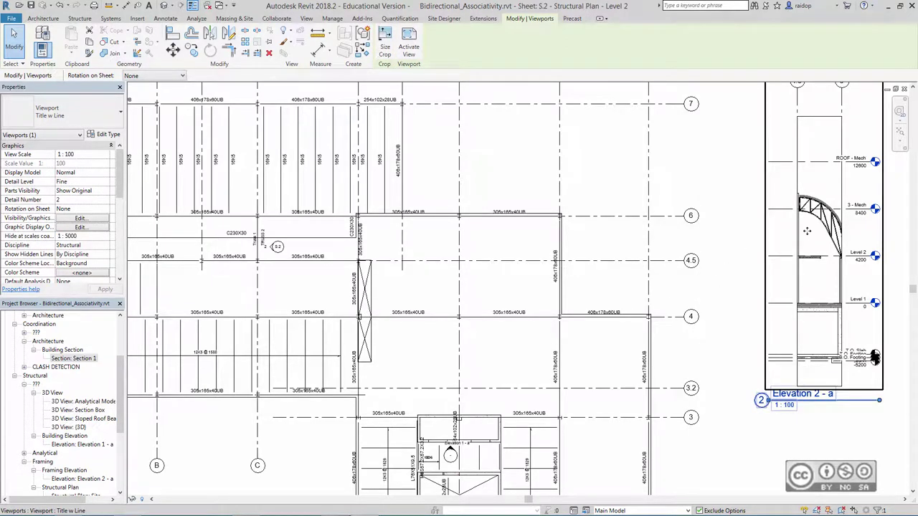
{"action": "left_click", "coordinate": [71, 204]}
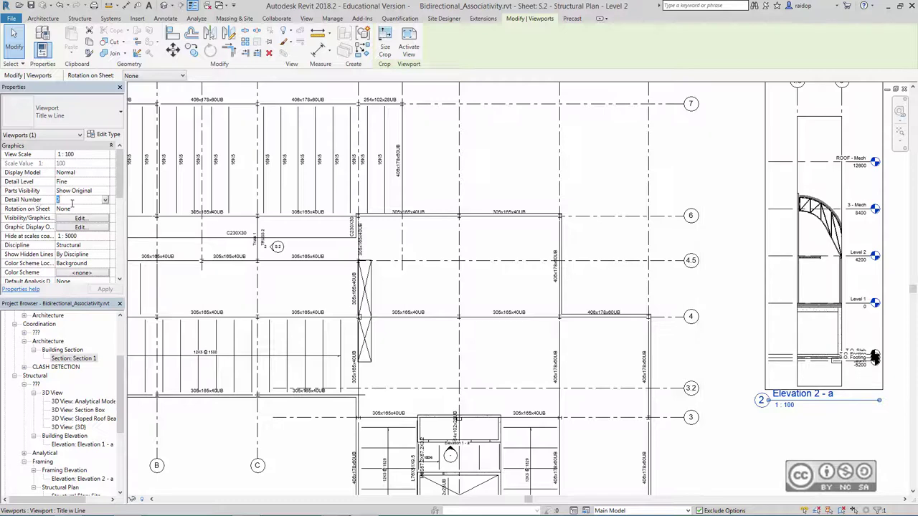
{"action": "type", "text": "4"}
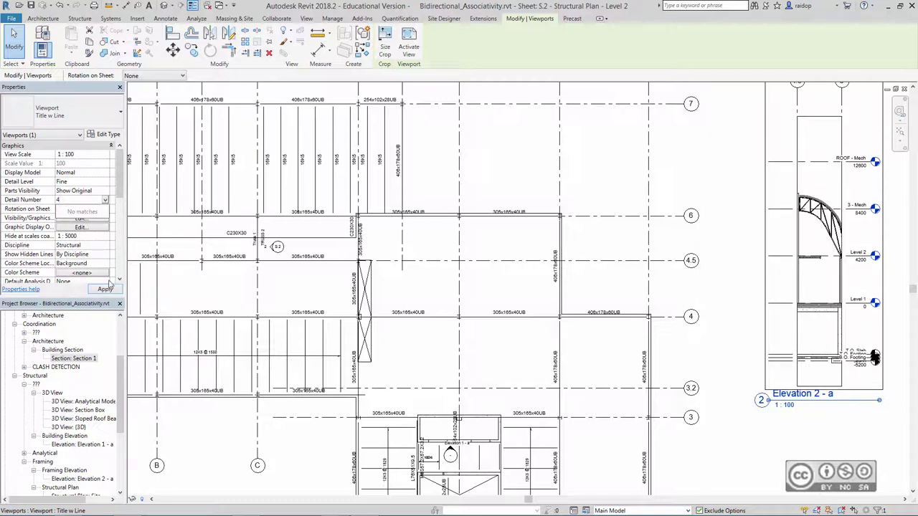
{"action": "left_click", "coordinate": [105, 289]}
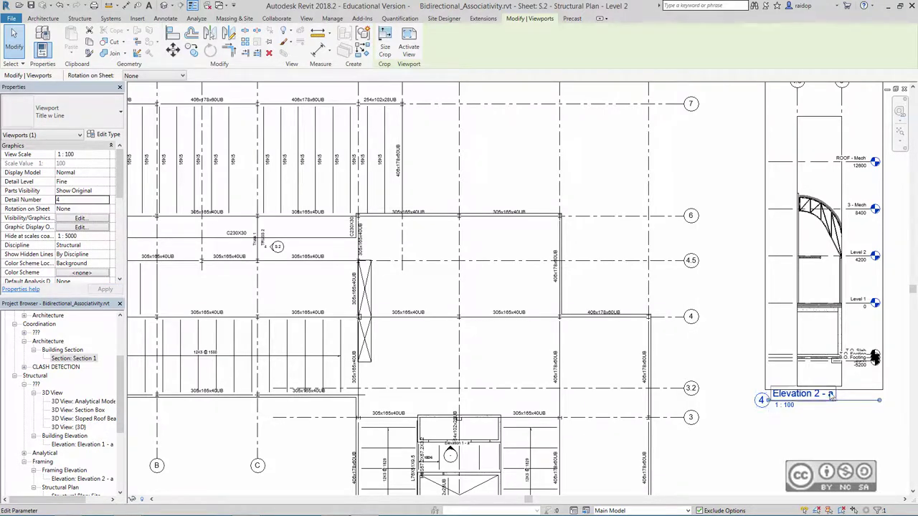
{"action": "left_click", "coordinate": [856, 405]}
Step: Zoom to fit the whole of sheet S.2 in the window
{"action": "scroll", "coordinate": [256, 250], "scroll_direction": "up", "scroll_amount": 2}
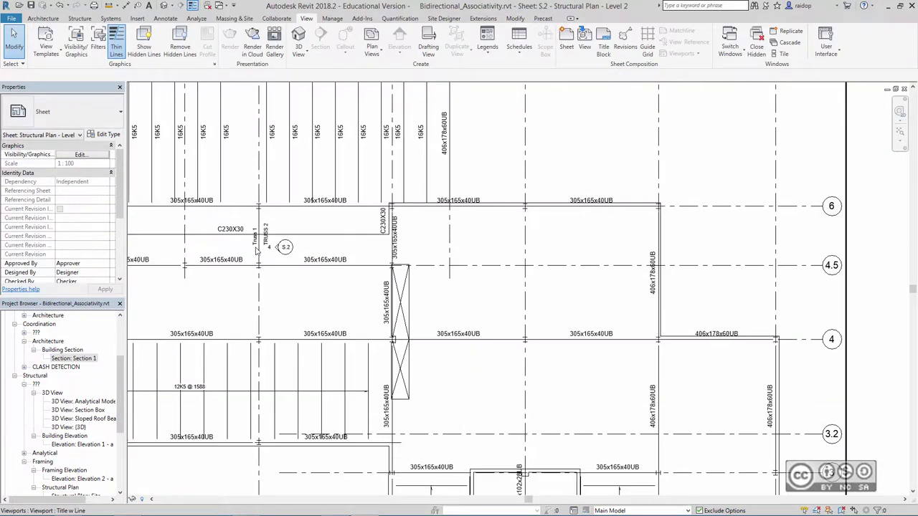
{"action": "scroll", "coordinate": [257, 250], "scroll_direction": "up", "scroll_amount": 3}
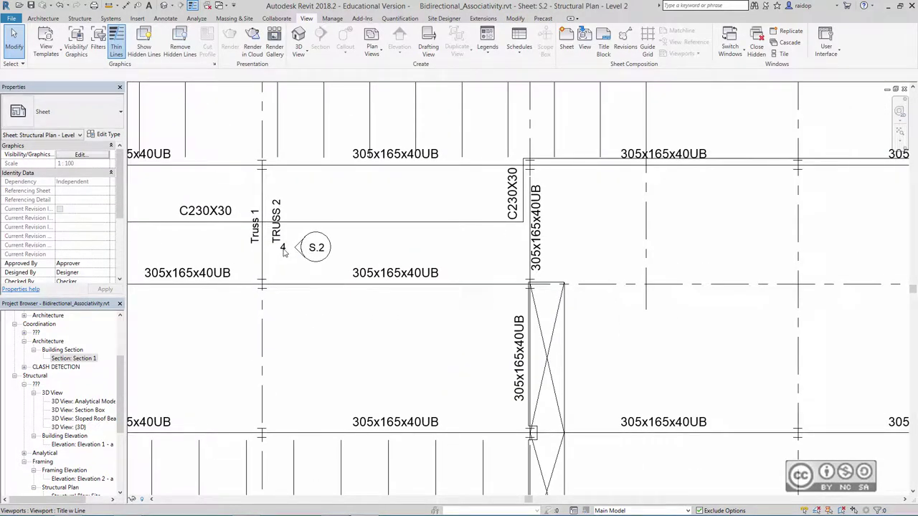
{"action": "scroll", "coordinate": [284, 250], "scroll_direction": "down", "scroll_amount": 3}
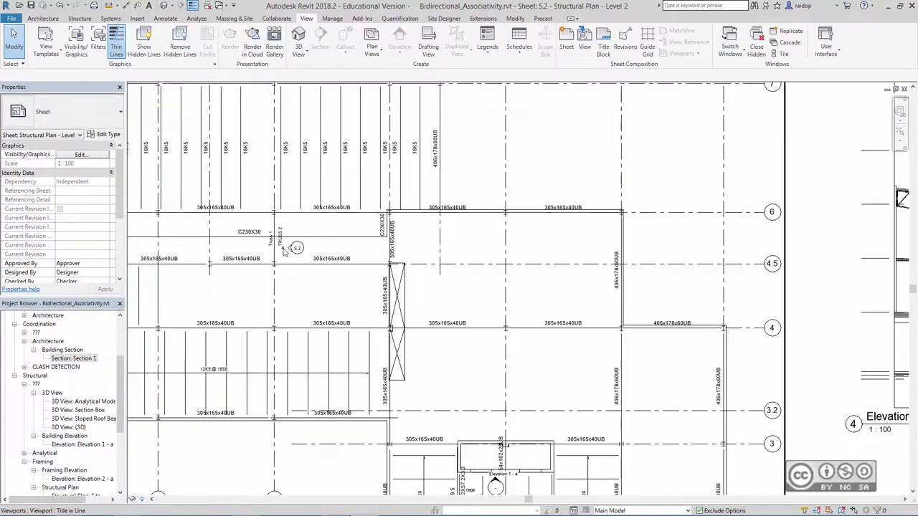
{"action": "scroll", "coordinate": [284, 250], "scroll_direction": "down", "scroll_amount": 2}
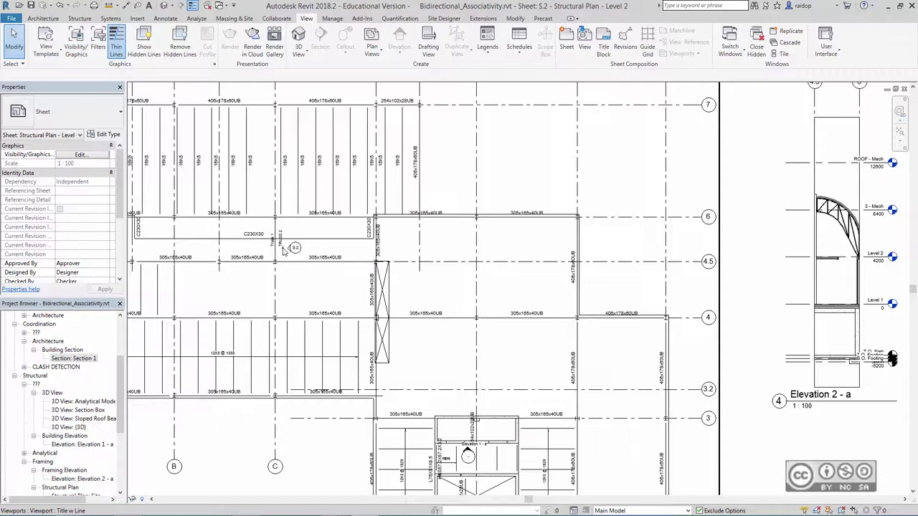
{"action": "key", "text": "z"}
{"action": "key", "text": "f"}
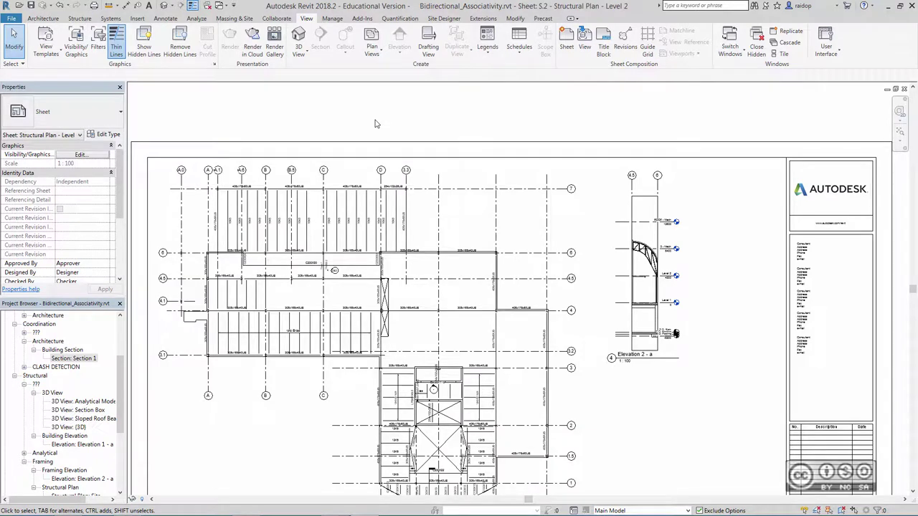
Step: Open the T.O.S. LEVEL 3 structural plan from the Project Browser
{"action": "left_click", "coordinate": [73, 358]}
{"action": "scroll", "coordinate": [79, 387], "scroll_direction": "down", "scroll_amount": 5}
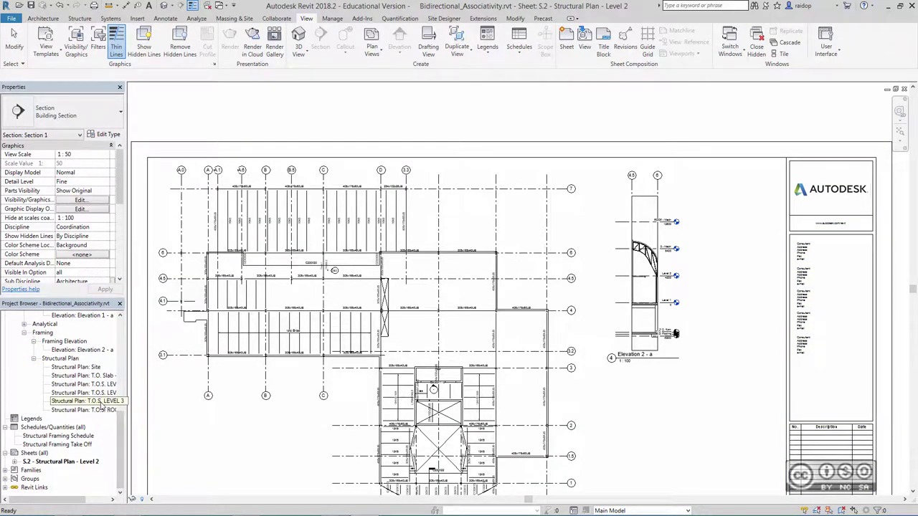
{"action": "double_click", "coordinate": [103, 401]}
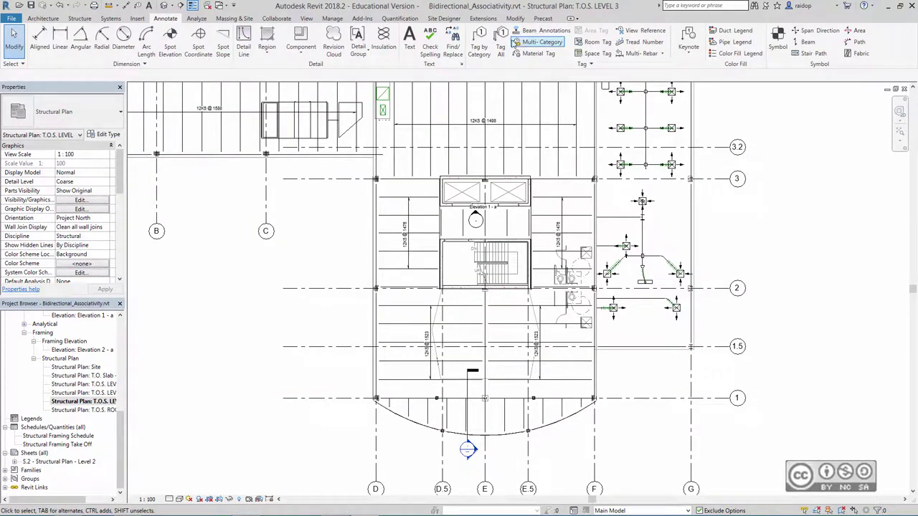
Step: Tag All untagged structural framing members in the view with size tags
{"action": "left_click", "coordinate": [502, 43]}
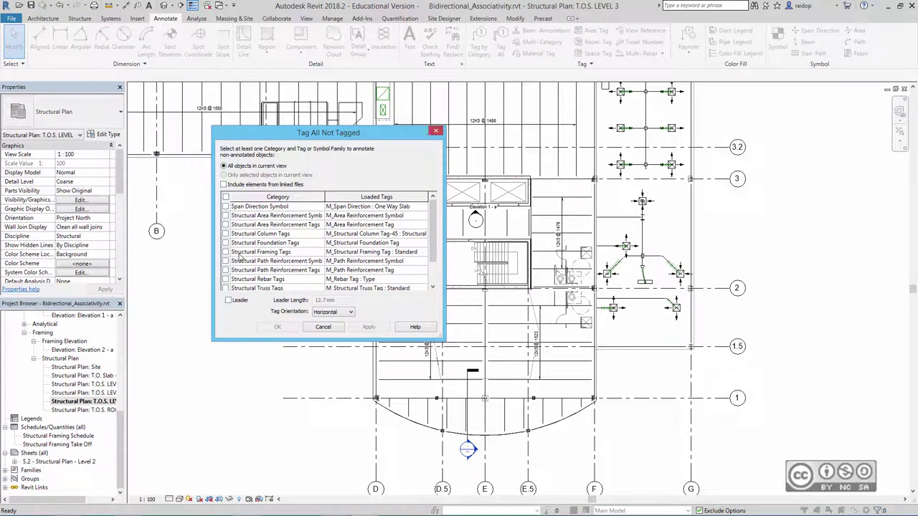
{"action": "left_click", "coordinate": [225, 252]}
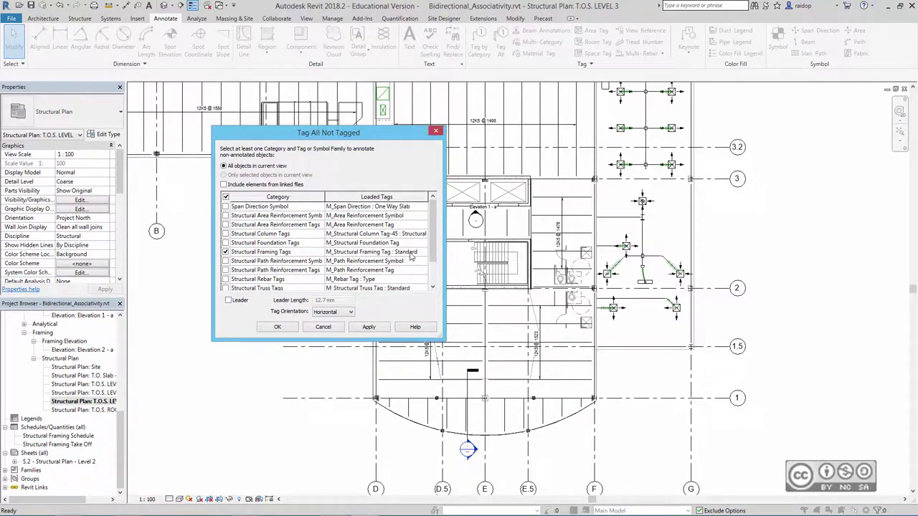
{"action": "left_click", "coordinate": [368, 327]}
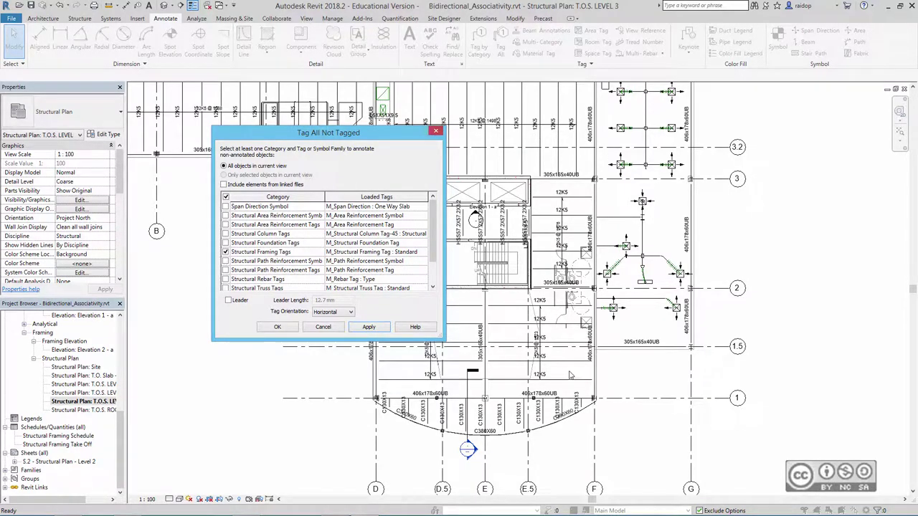
{"action": "left_click", "coordinate": [277, 327]}
{"action": "scroll", "coordinate": [505, 470], "scroll_direction": "up", "scroll_amount": 2}
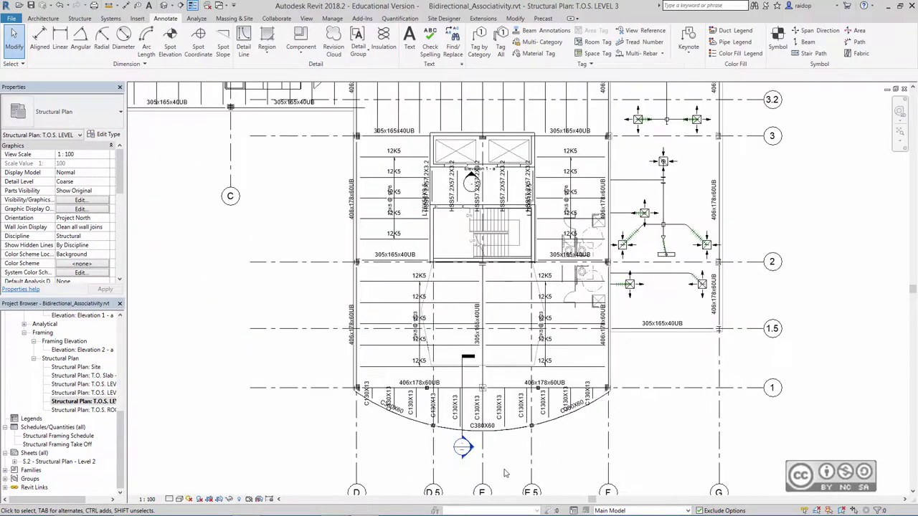
{"action": "scroll", "coordinate": [505, 470], "scroll_direction": "up", "scroll_amount": 2}
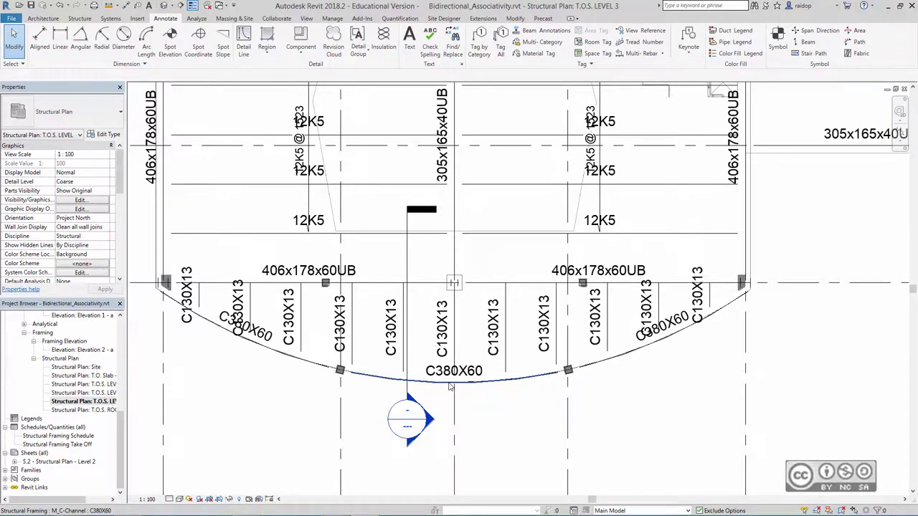
{"action": "left_click", "coordinate": [450, 387]}
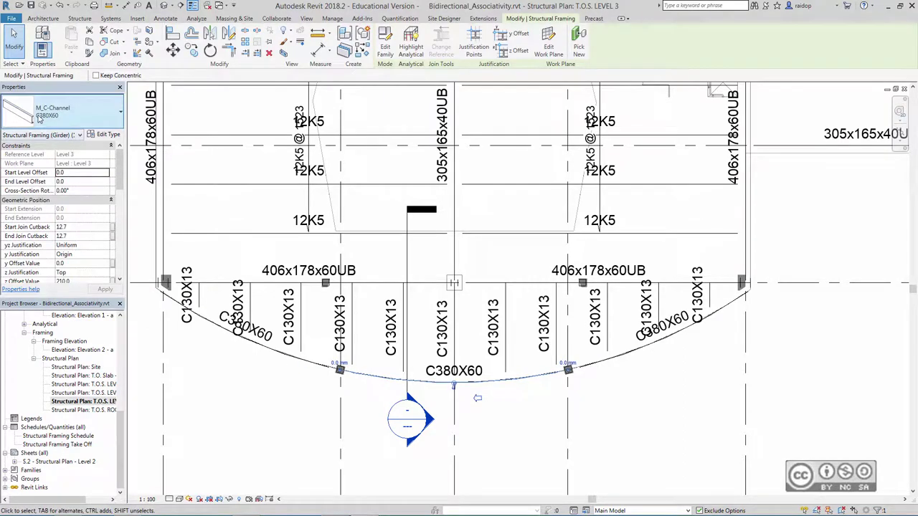
{"action": "left_click", "coordinate": [69, 116]}
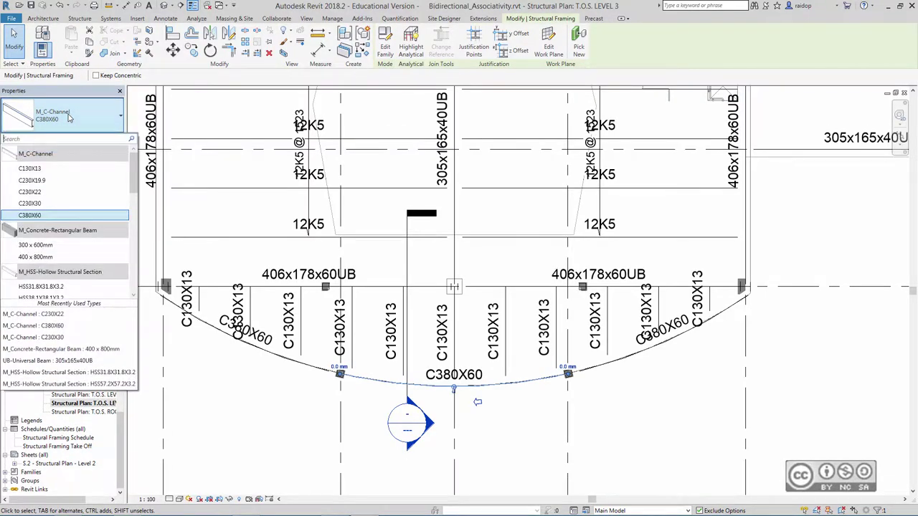
{"action": "left_click", "coordinate": [32, 192]}
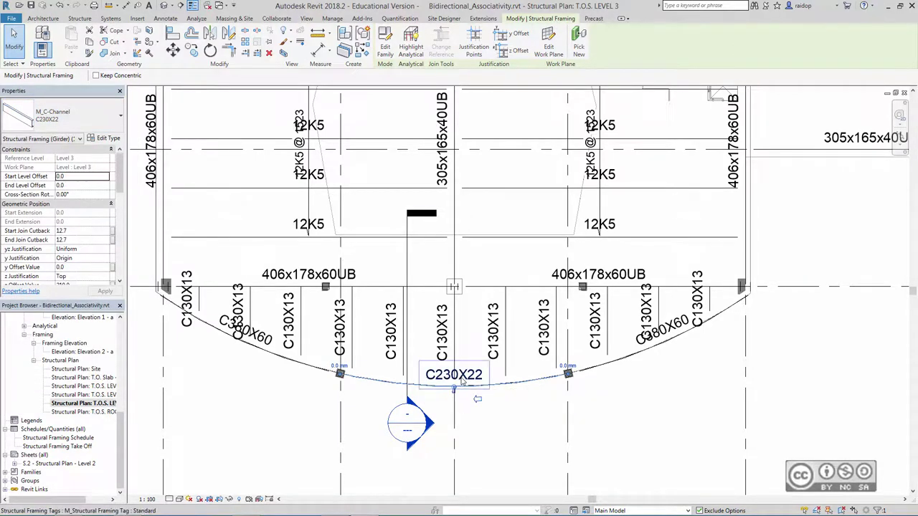
{"action": "left_click", "coordinate": [64, 116]}
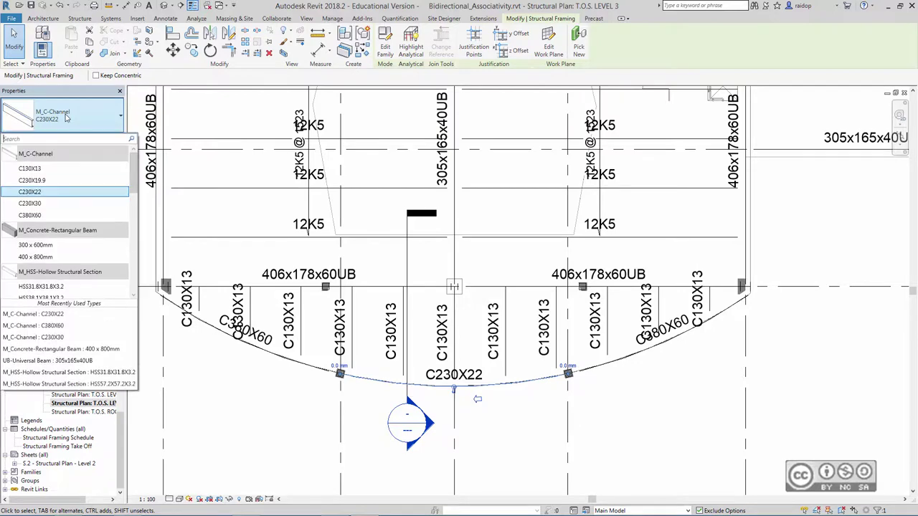
{"action": "left_click", "coordinate": [30, 215]}
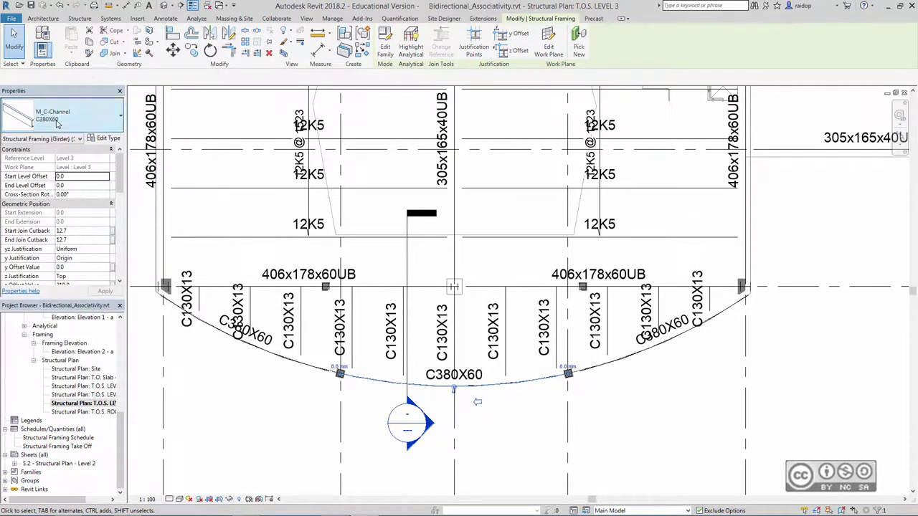
{"action": "key", "text": "Escape"}
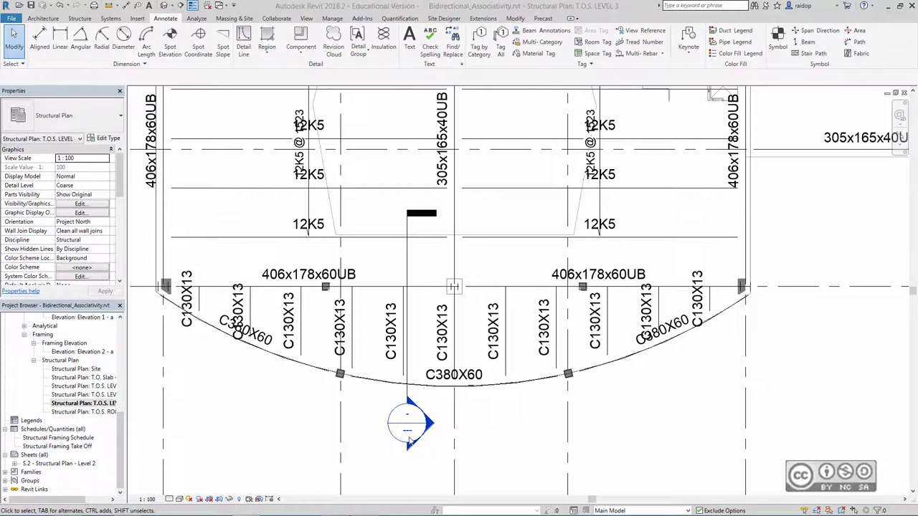
Step: Centre the stair core and start a callout set to the Structural Plan type
{"action": "scroll", "coordinate": [410, 441], "scroll_direction": "down", "scroll_amount": 2}
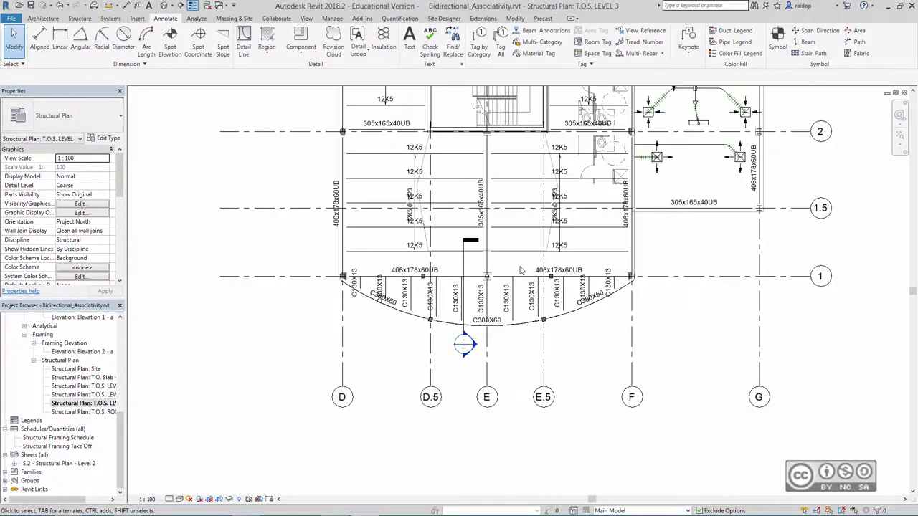
{"action": "scroll", "coordinate": [419, 288], "scroll_direction": "down", "scroll_amount": 2}
{"action": "scroll", "coordinate": [420, 288], "scroll_direction": "up", "scroll_amount": 5}
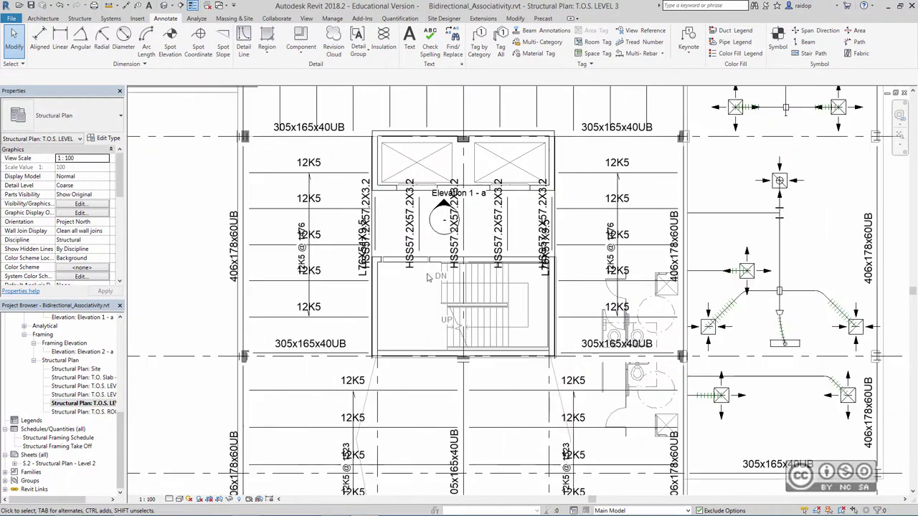
{"action": "middle_click_drag", "start_coordinate": [419, 289], "coordinate": [385, 316]}
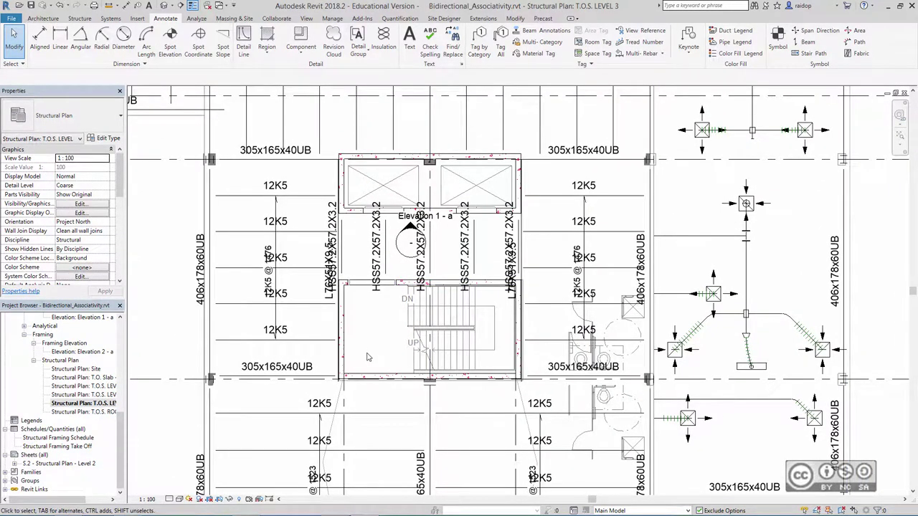
{"action": "left_click", "coordinate": [307, 19]}
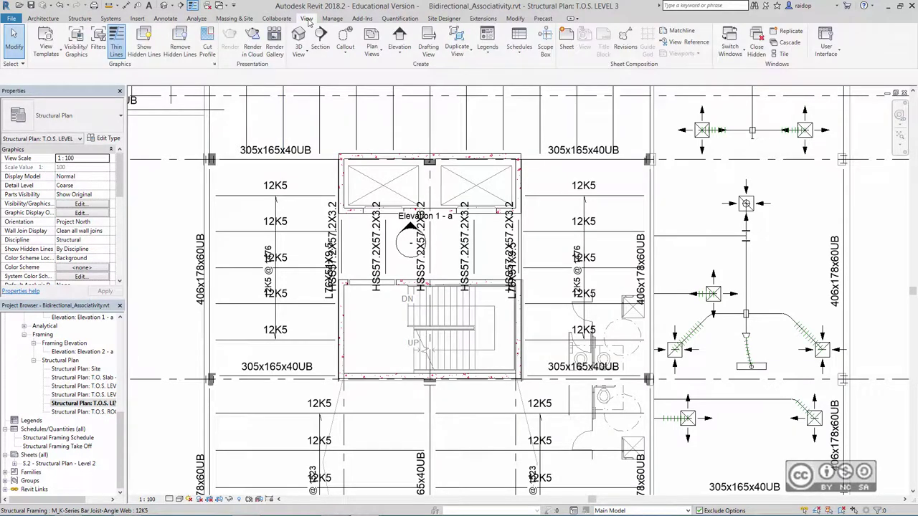
{"action": "left_click", "coordinate": [345, 40]}
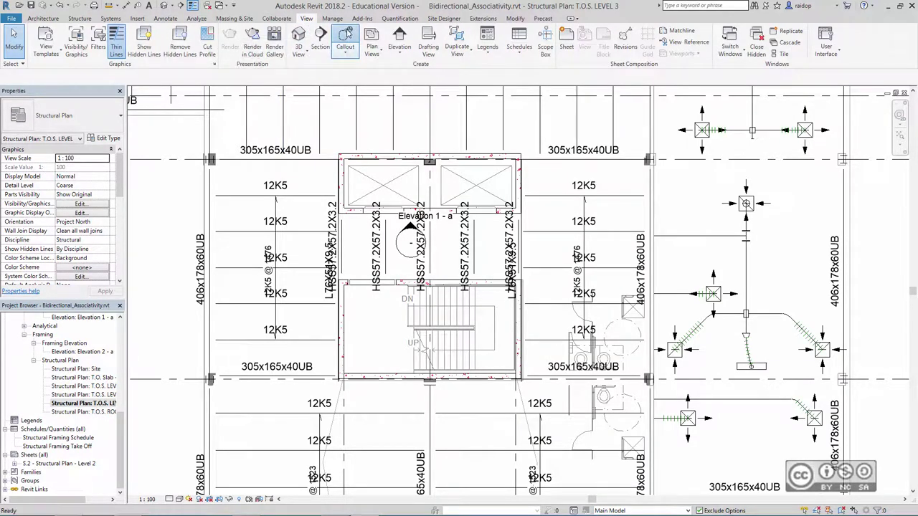
{"action": "left_click", "coordinate": [67, 118]}
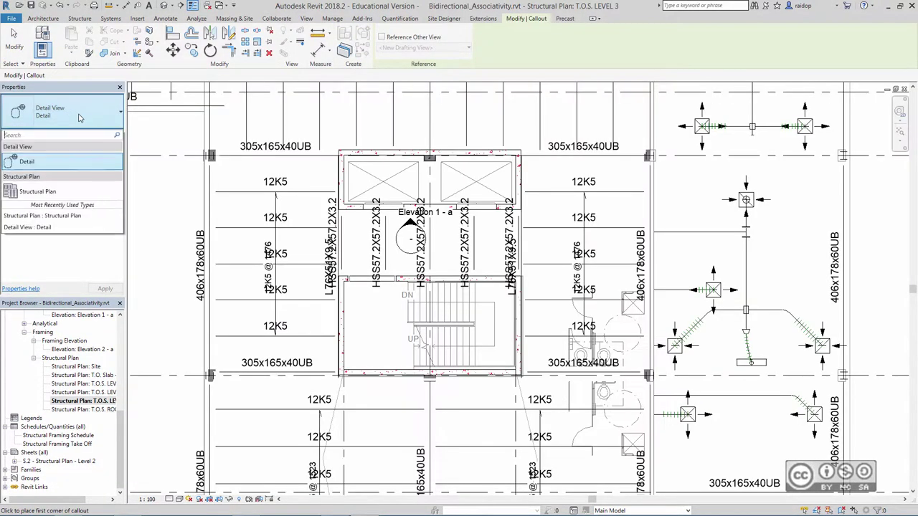
{"action": "left_click", "coordinate": [37, 192]}
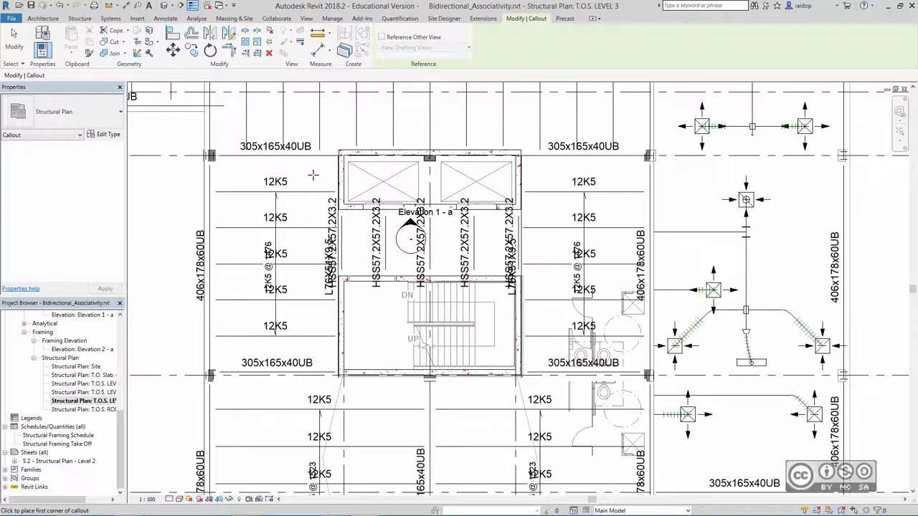
Step: Draw the callout around the stair and lift core and move its head above it
{"action": "middle_click_drag", "start_coordinate": [313, 175], "coordinate": [309, 158]}
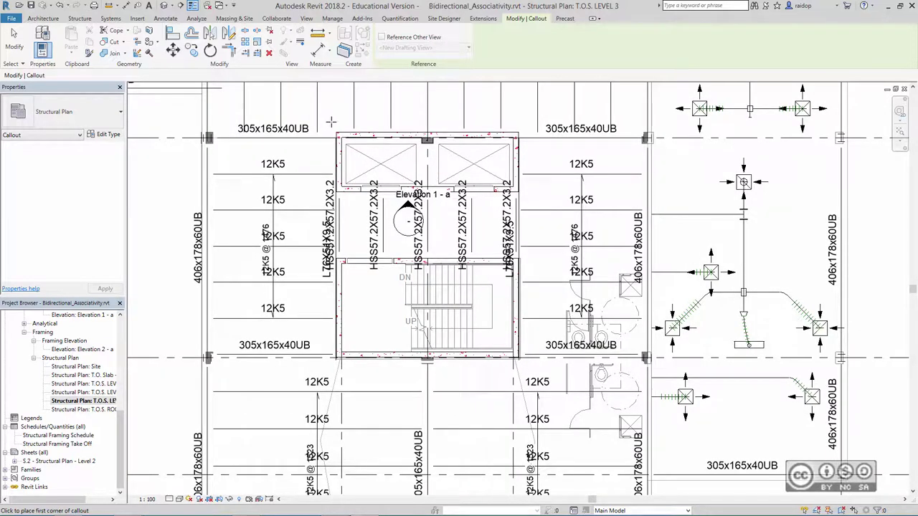
{"action": "left_click", "coordinate": [325, 120]}
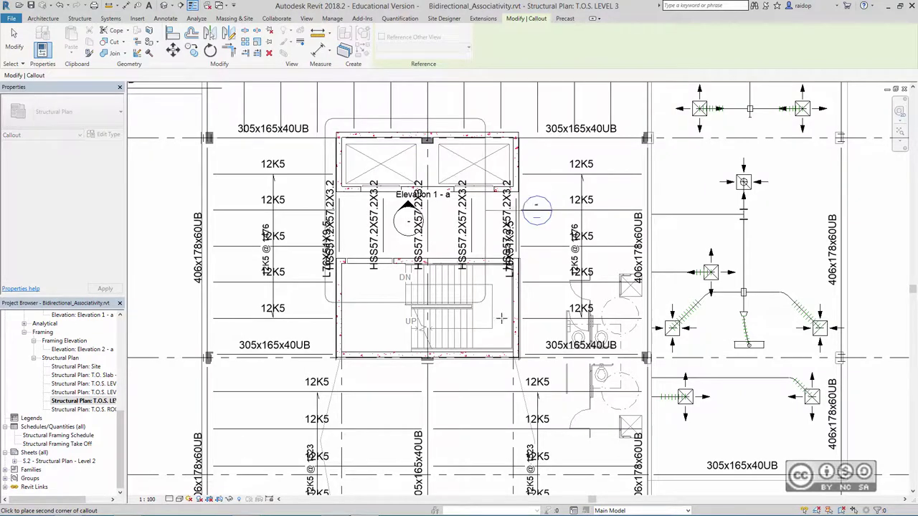
{"action": "left_click", "coordinate": [532, 367]}
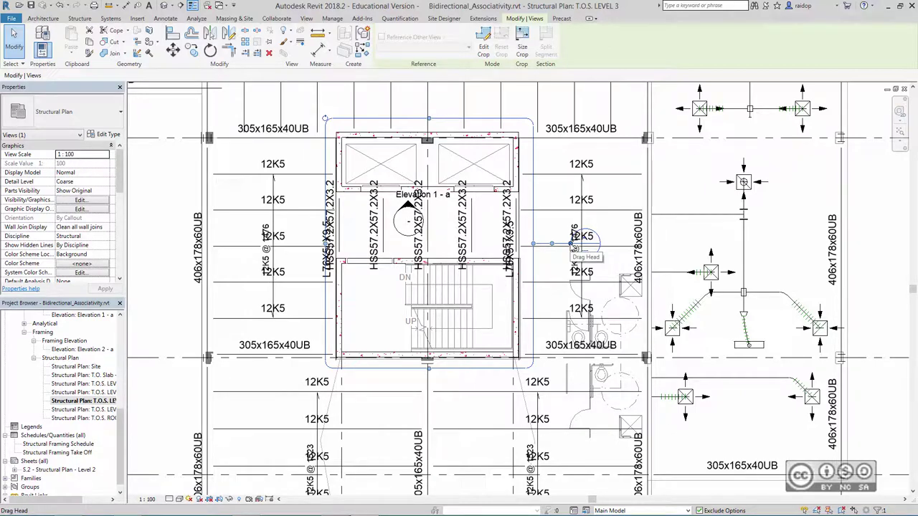
{"action": "mouse_move", "coordinate": [573, 246]}
{"action": "left_mouse_down"}
{"action": "mouse_move", "coordinate": [554, 116]}
{"action": "mouse_move", "coordinate": [523, 106]}
{"action": "left_mouse_up"}
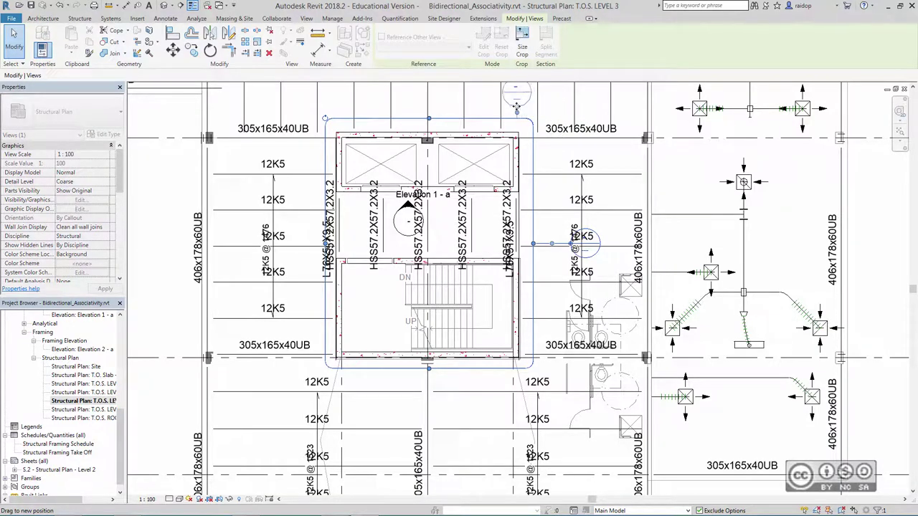
{"action": "left_click_drag", "start_coordinate": [523, 106], "coordinate": [519, 109]}
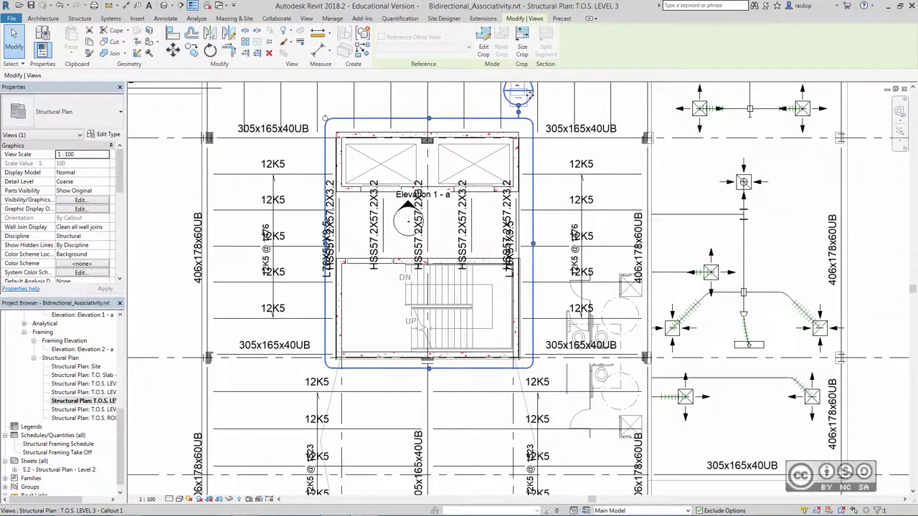
Step: Open the Callout 1 view and set its detail level to Fine
{"action": "right_click", "coordinate": [529, 96]}
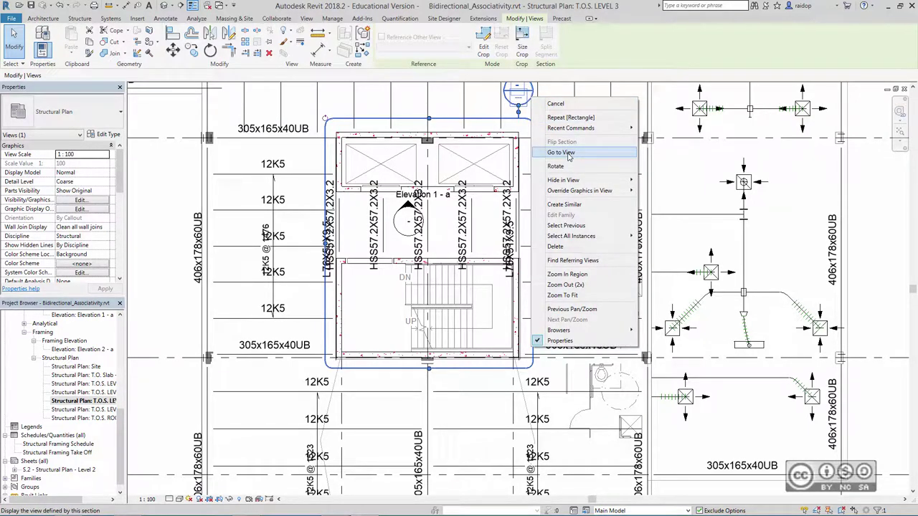
{"action": "left_click", "coordinate": [562, 153]}
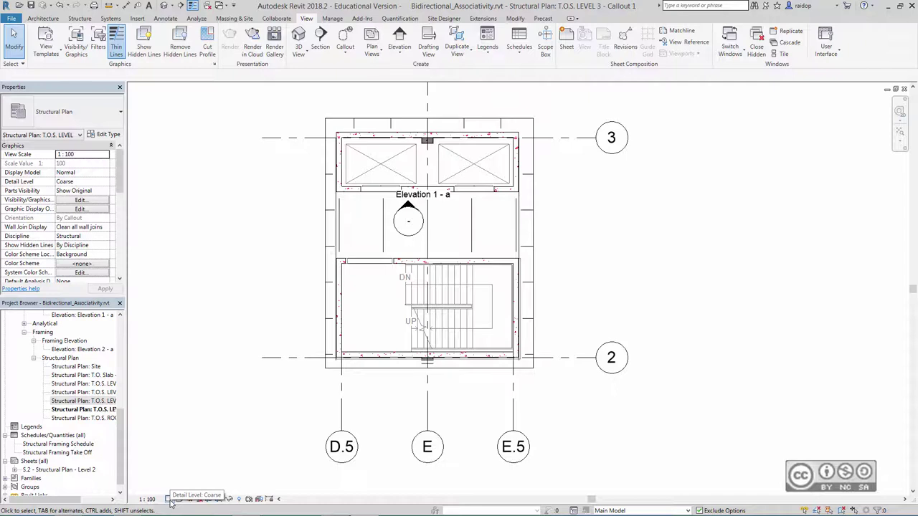
{"action": "left_click", "coordinate": [170, 502]}
{"action": "left_click", "coordinate": [184, 489]}
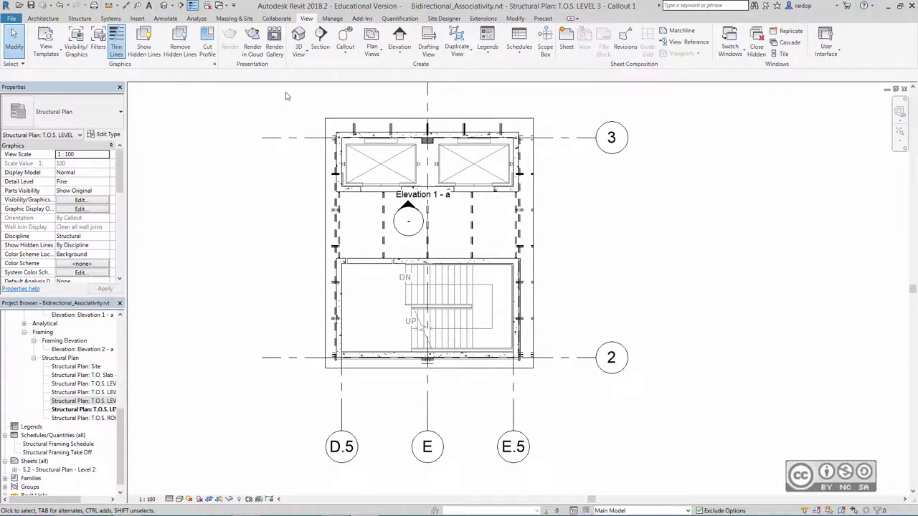
Step: Tag All untagged structural framing members in the Callout 1 view
{"action": "left_click", "coordinate": [164, 19]}
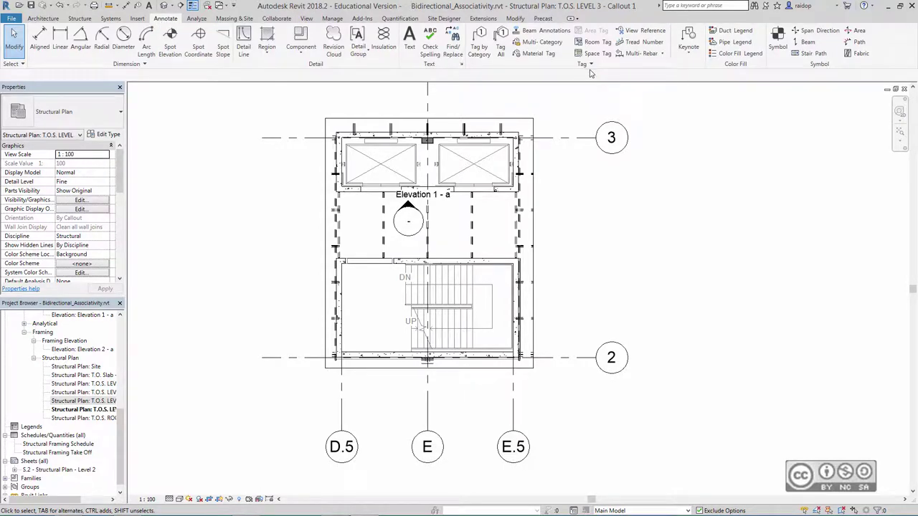
{"action": "left_click", "coordinate": [501, 44]}
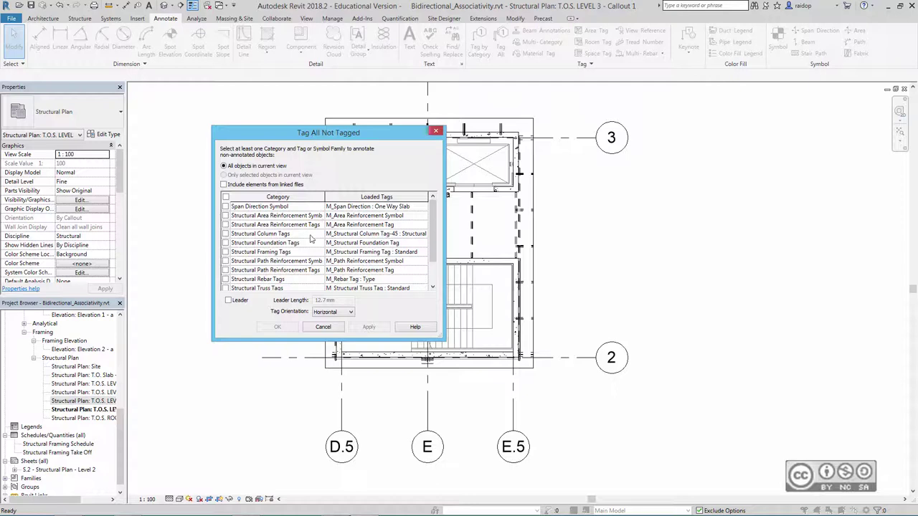
{"action": "left_click", "coordinate": [226, 253]}
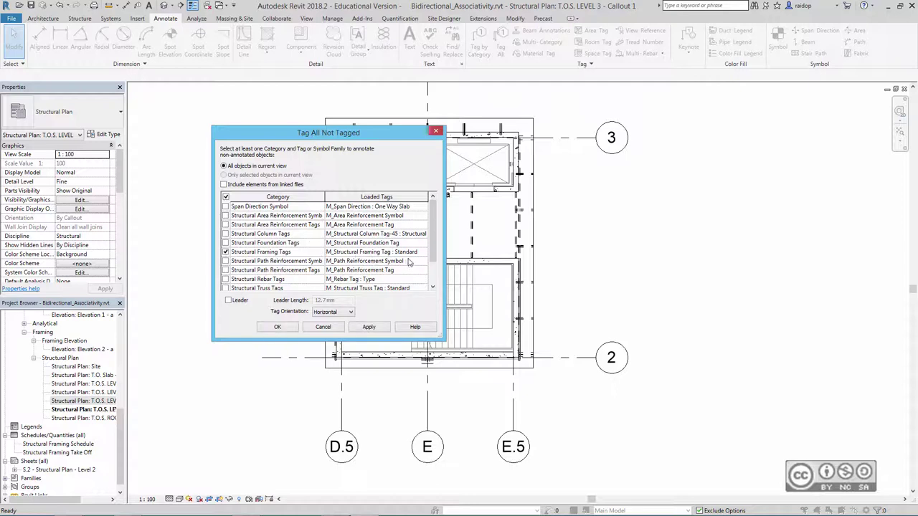
{"action": "left_click", "coordinate": [278, 328]}
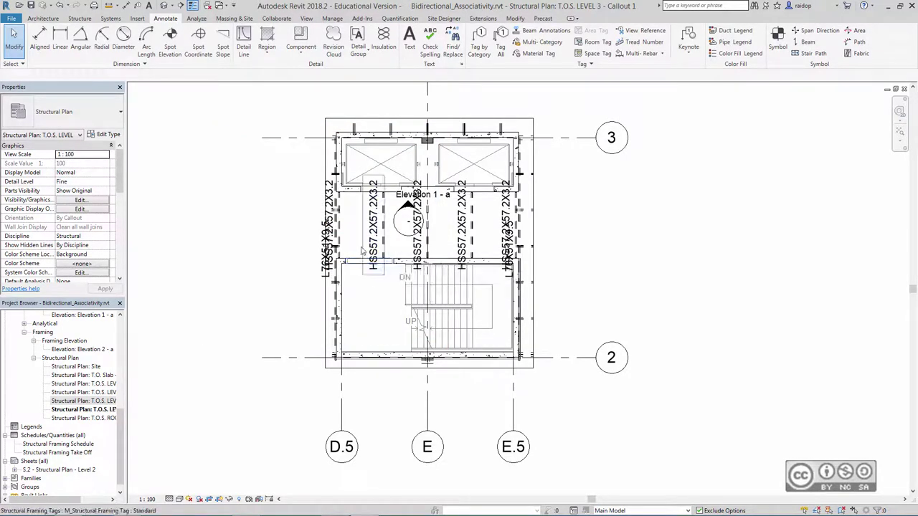
Step: Draw a Detail-type callout around the lift core wall at grid 3
{"action": "left_click", "coordinate": [306, 18]}
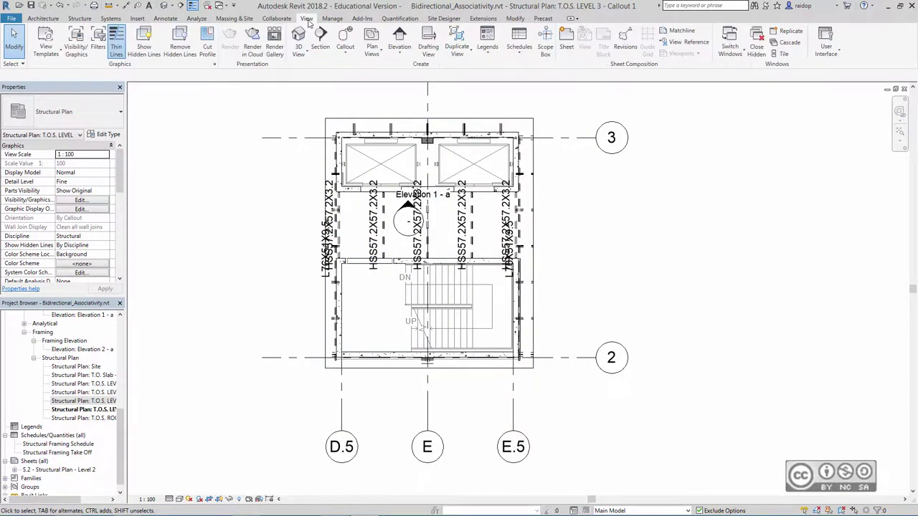
{"action": "left_click", "coordinate": [343, 34]}
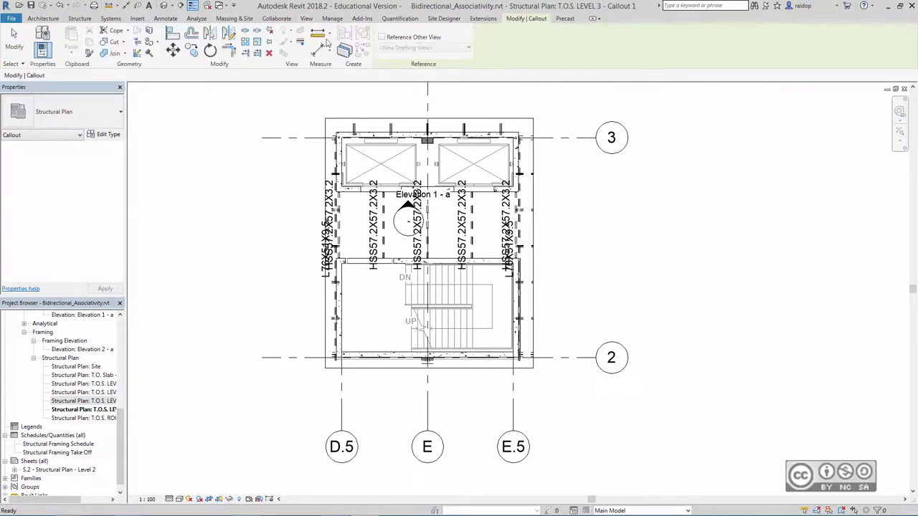
{"action": "left_click", "coordinate": [60, 114]}
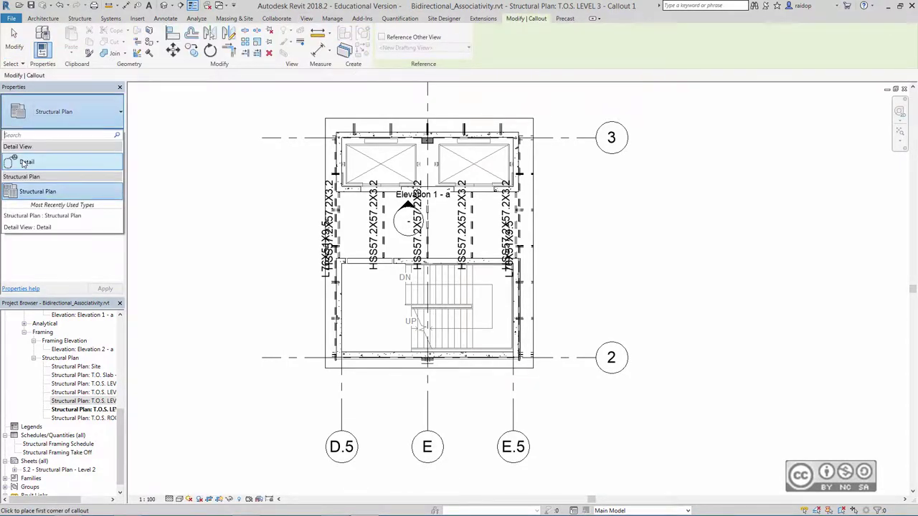
{"action": "left_click", "coordinate": [26, 160]}
{"action": "middle_click_drag", "start_coordinate": [445, 174], "coordinate": [477, 237]}
{"action": "scroll", "coordinate": [477, 236], "scroll_direction": "up", "scroll_amount": 1}
{"action": "scroll", "coordinate": [477, 237], "scroll_direction": "up", "scroll_amount": 2}
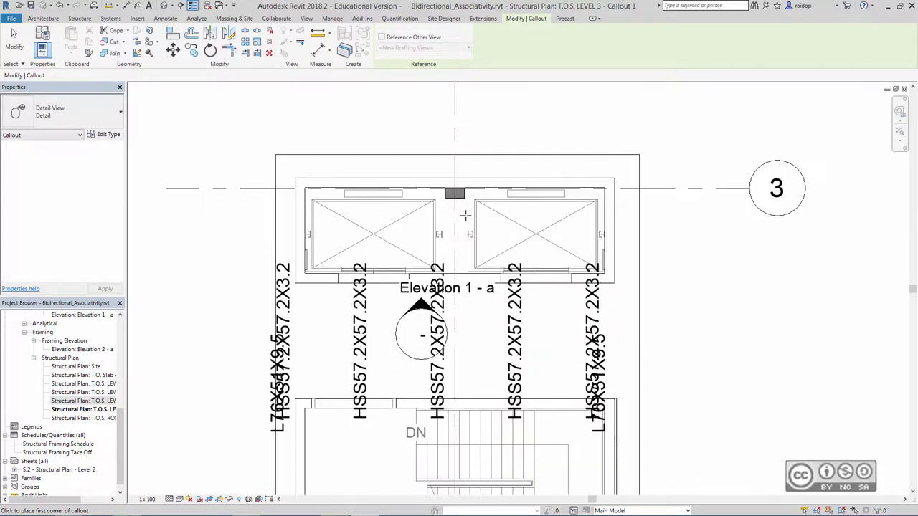
{"action": "scroll", "coordinate": [476, 236], "scroll_direction": "up", "scroll_amount": 1}
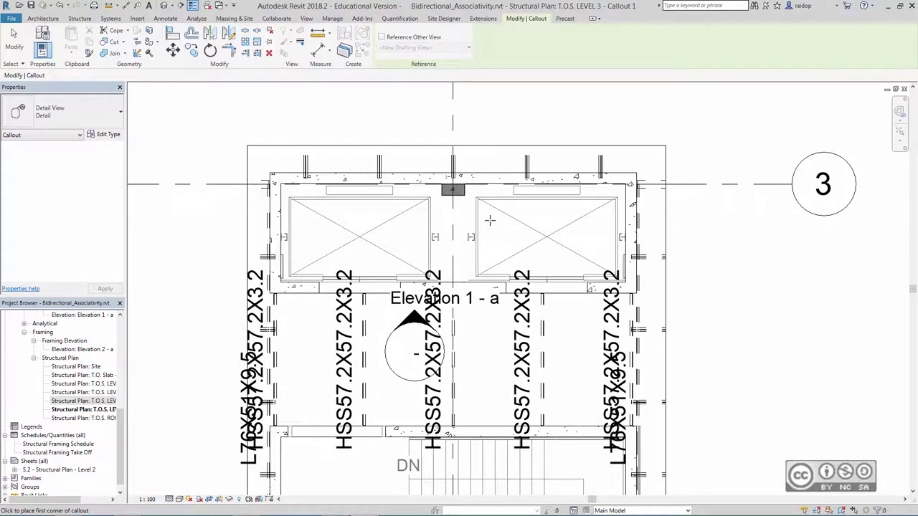
{"action": "left_click", "coordinate": [489, 223]}
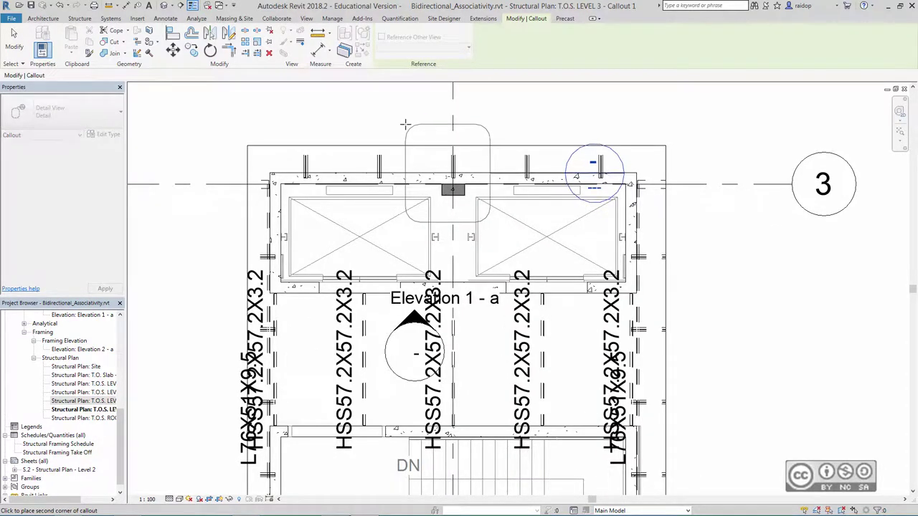
{"action": "left_click", "coordinate": [419, 134]}
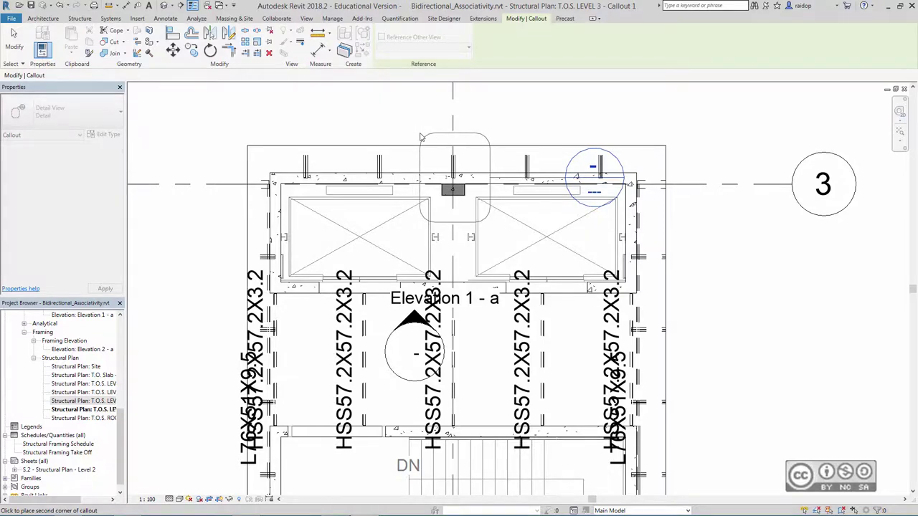
{"action": "key", "text": "Escape"}
Step: Move the detail callout head up and open the Detail 0 view
{"action": "left_click", "coordinate": [572, 165]}
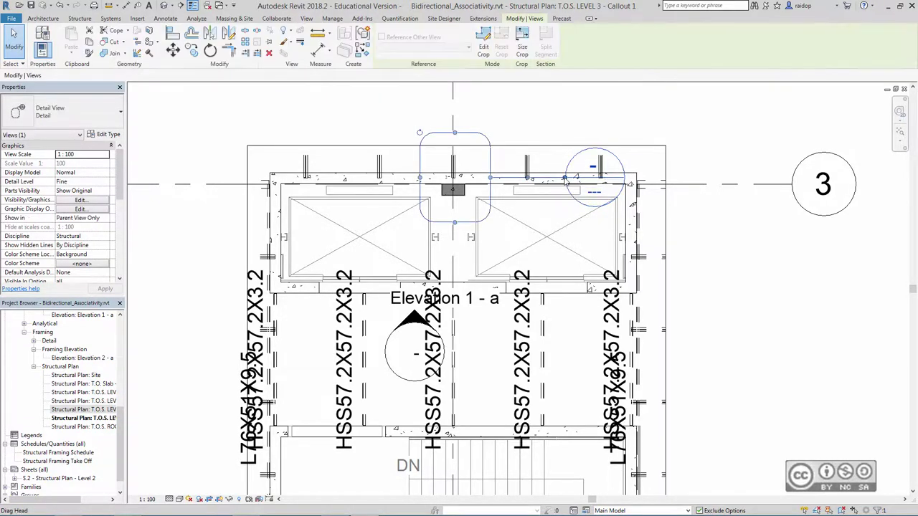
{"action": "left_click_drag", "start_coordinate": [571, 166], "coordinate": [498, 112]}
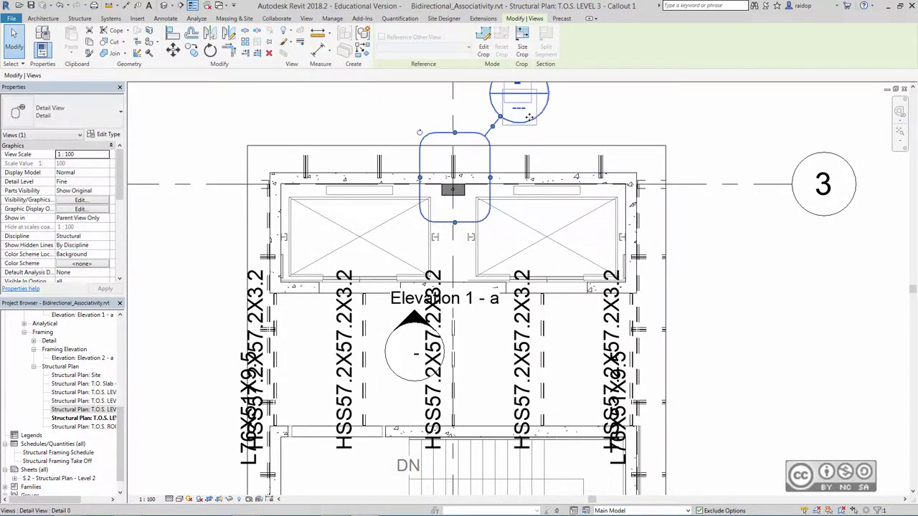
{"action": "right_click", "coordinate": [529, 119]}
{"action": "left_click", "coordinate": [561, 173]}
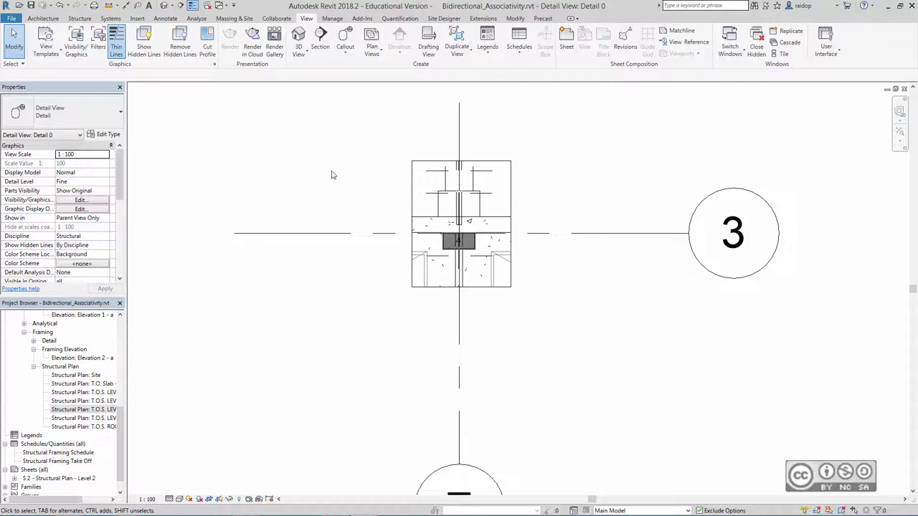
Step: Scroll the Project Browser and expand Framing's Detail group to list Detail 0
{"action": "left_click_drag", "start_coordinate": [121, 452], "coordinate": [120, 395]}
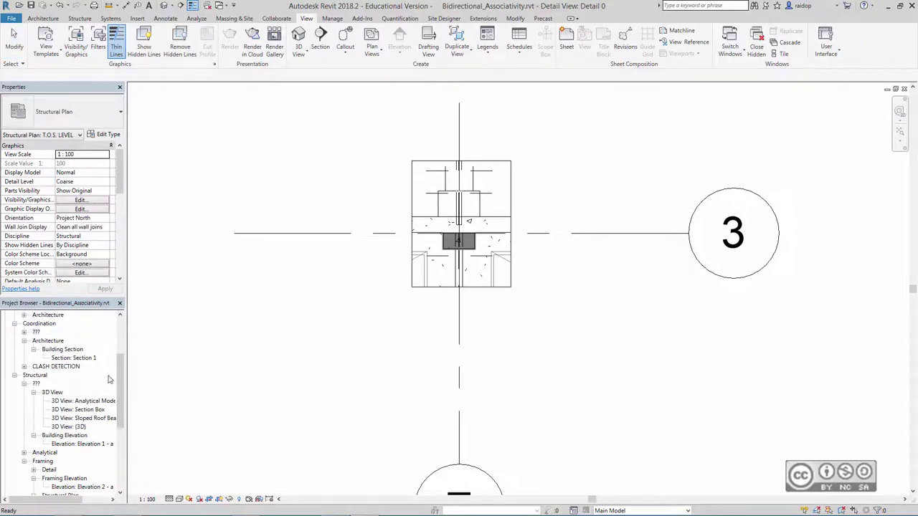
{"action": "left_click_drag", "start_coordinate": [121, 381], "coordinate": [120, 430]}
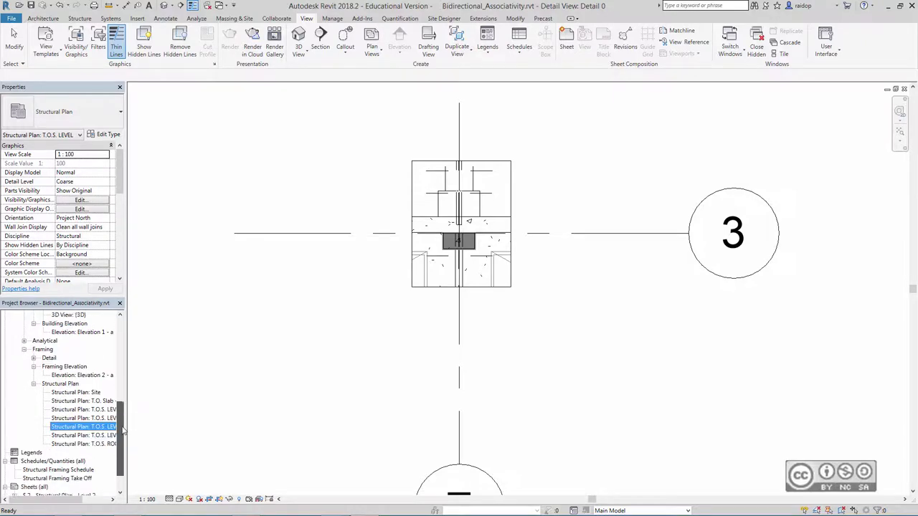
{"action": "left_click", "coordinate": [33, 349]}
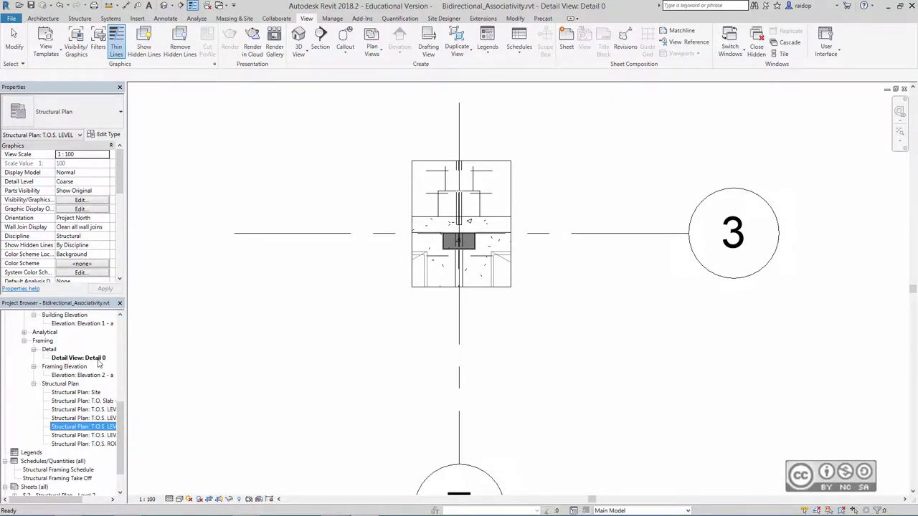